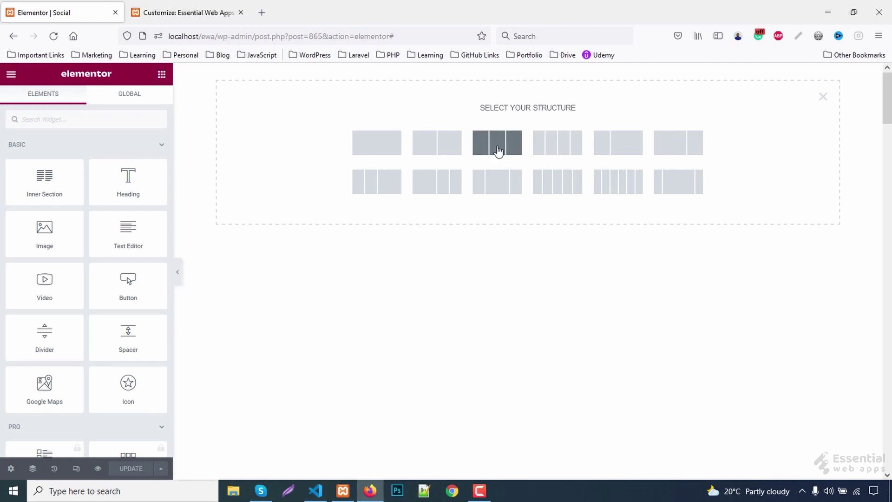
Step: Add a three-column section with 150 top and bottom margin
click(498, 151)
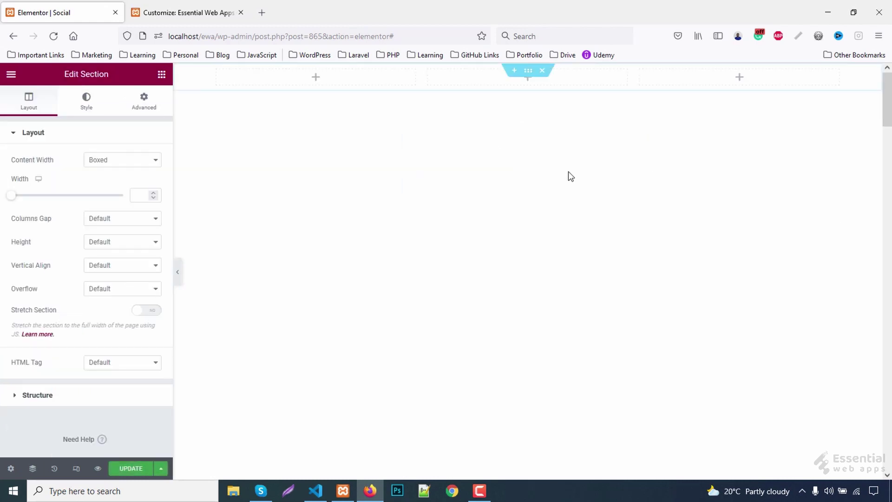
click(143, 103)
click(19, 173)
text(150)
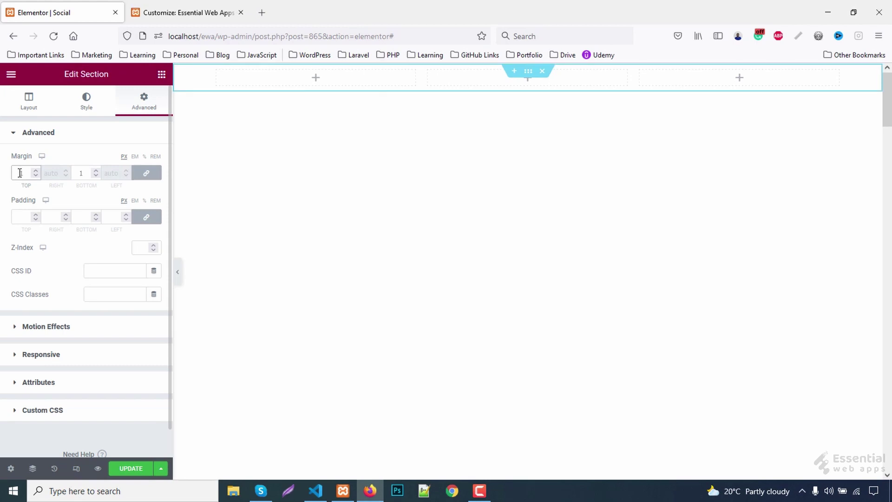
Step: Place an inner section in the first column and delete its second column
click(162, 75)
drag(50, 168, 321, 160)
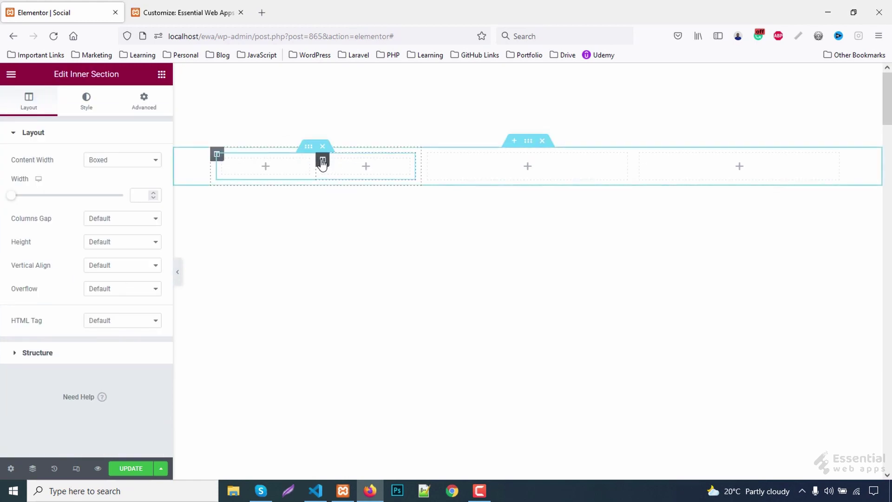
right_click(322, 160)
click(350, 325)
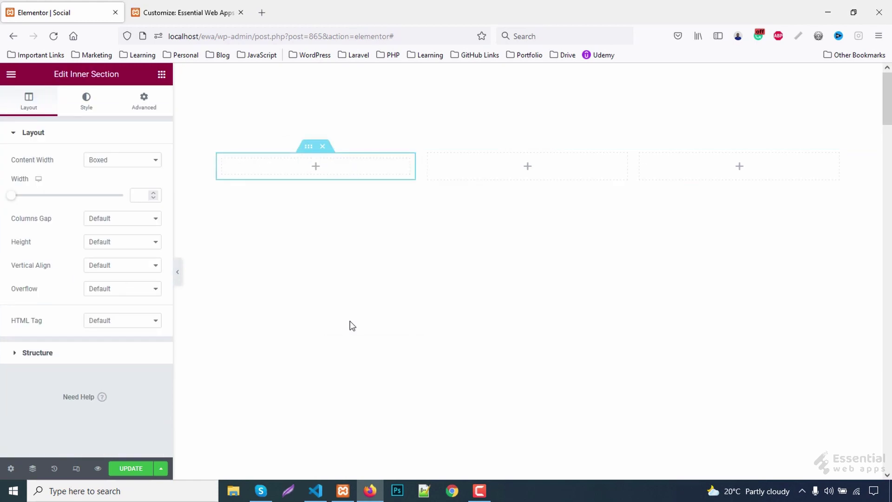
Step: Search widgets for 'ic' and drag an Icon Box into the first column
click(162, 77)
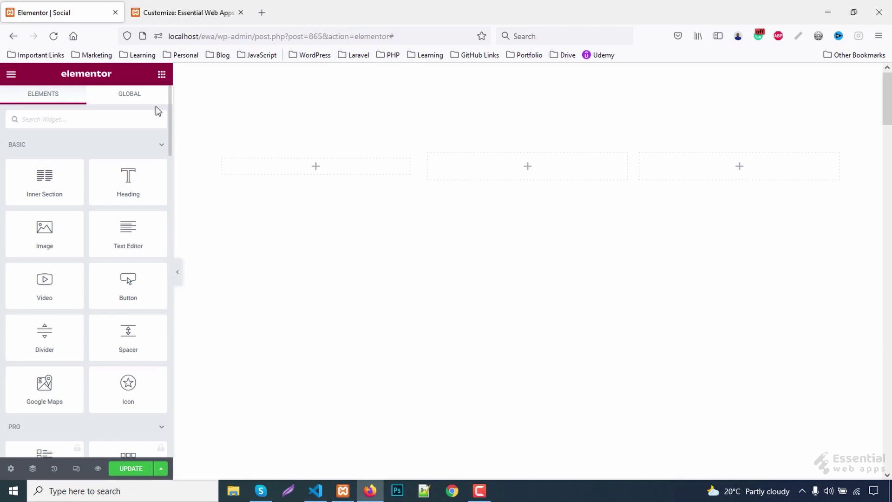
click(77, 122)
text(ic)
drag(125, 158, 312, 168)
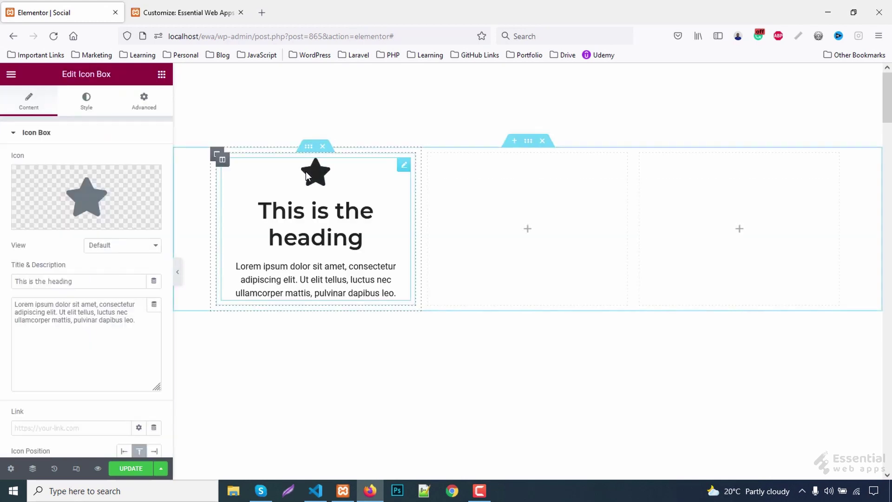
Step: Give the icon box the code icon and the title 'Web Development'
click(126, 203)
click(364, 115)
text(c)
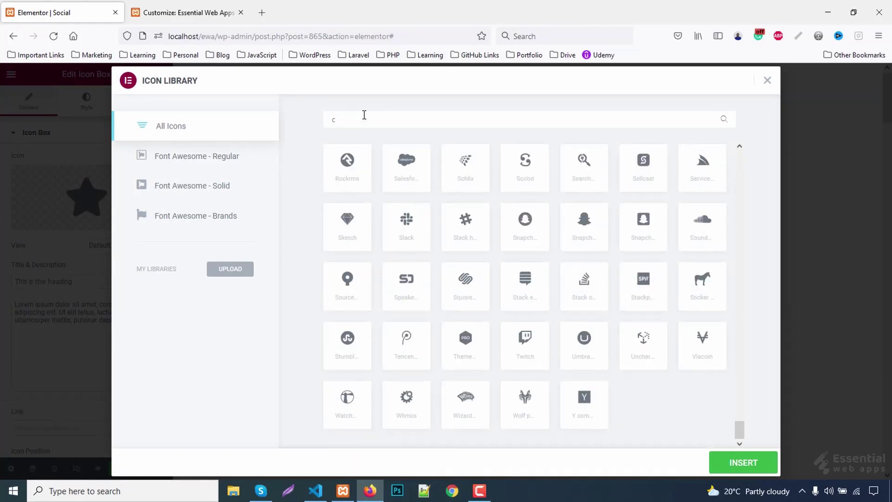
text(ode)
click(465, 186)
click(742, 465)
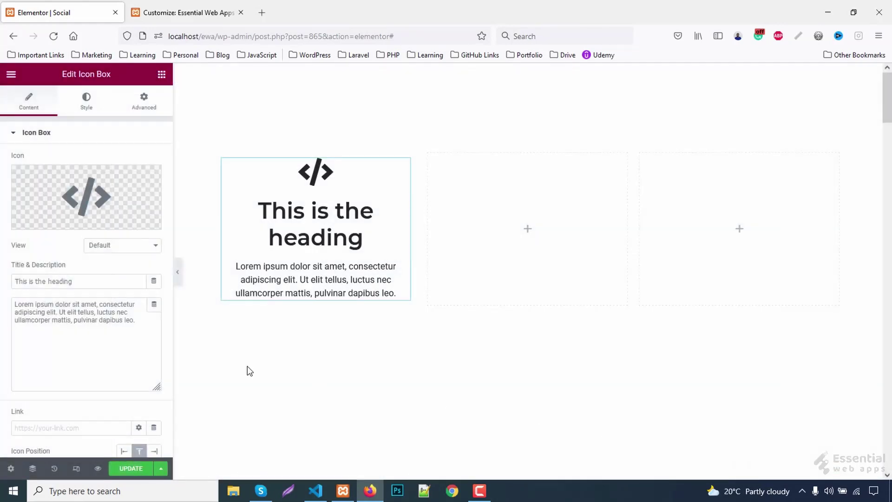
click(109, 280)
key(ctrl+a)
text(Web Deve)
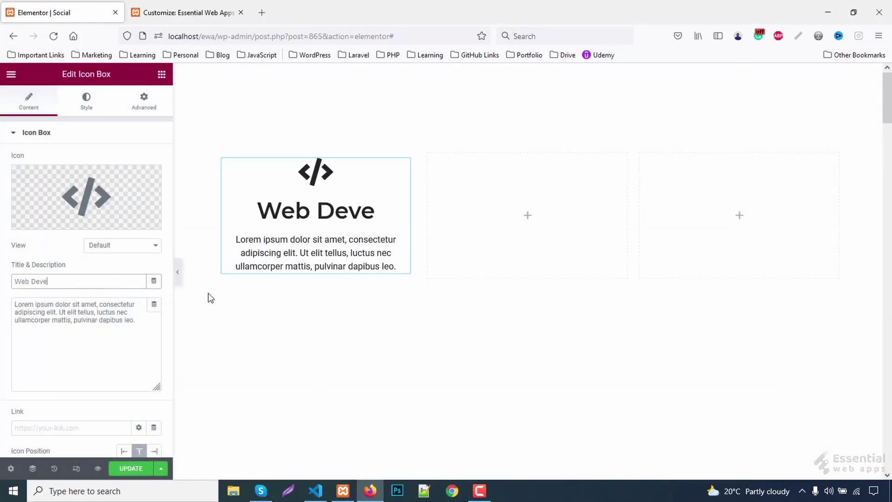
text(lopment)
Step: Set the icon box title typography to size 24 with line height 36
click(87, 101)
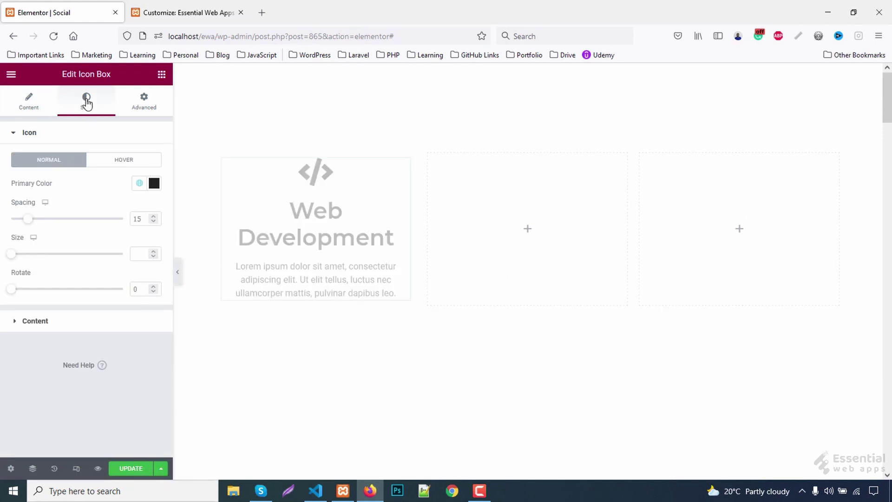
click(64, 320)
click(154, 315)
scroll(122, 309, down, 3)
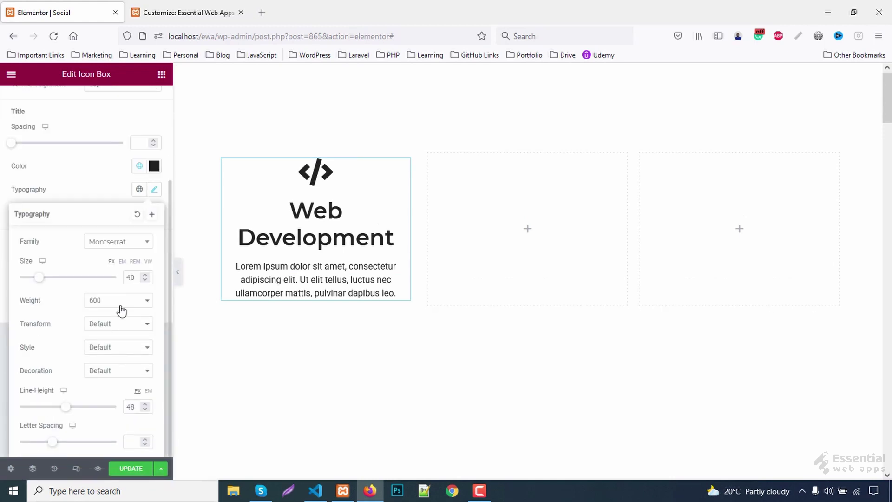
double_click(130, 278)
text(24)
double_click(138, 407)
text(3)
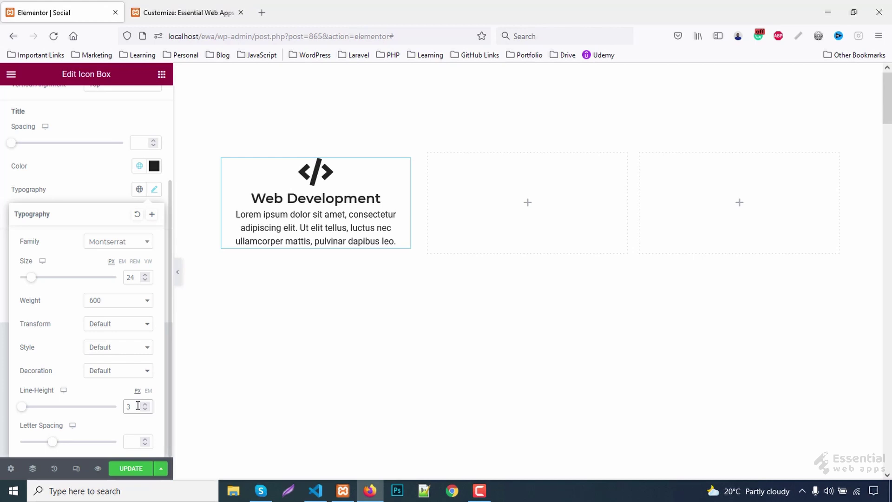
text(6)
click(140, 206)
Step: Set the description typography to Varta, size 18, line height 24
click(154, 283)
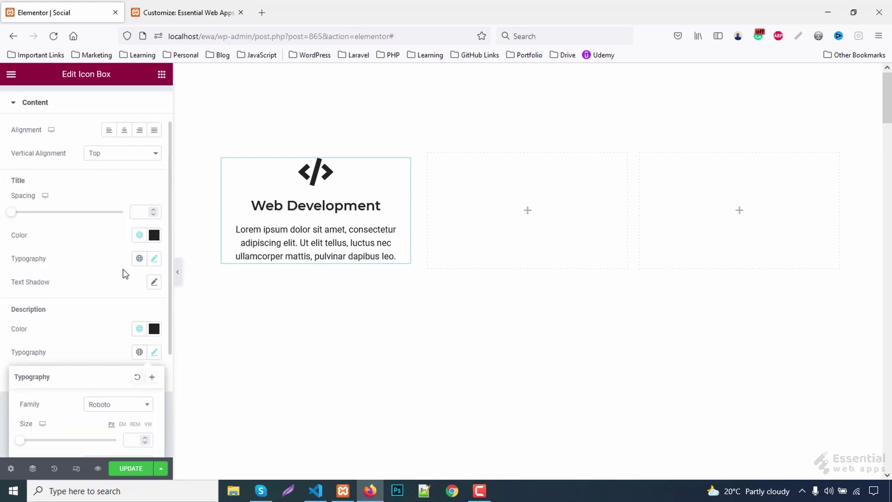
scroll(123, 278, down, 2)
click(113, 242)
text(vart)
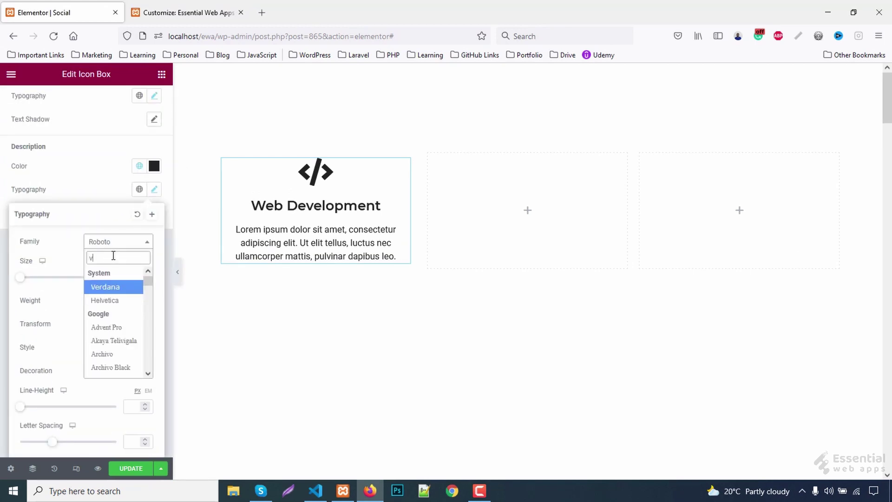
click(103, 288)
click(134, 276)
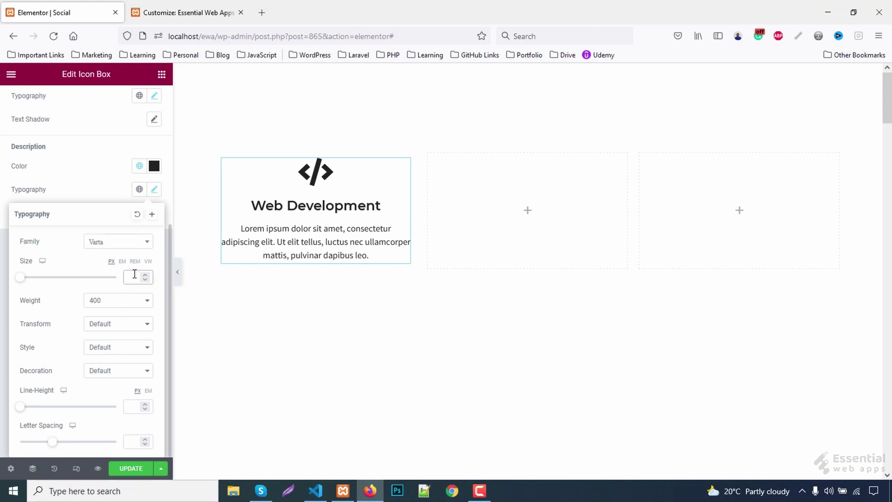
text(18)
click(135, 405)
text(24)
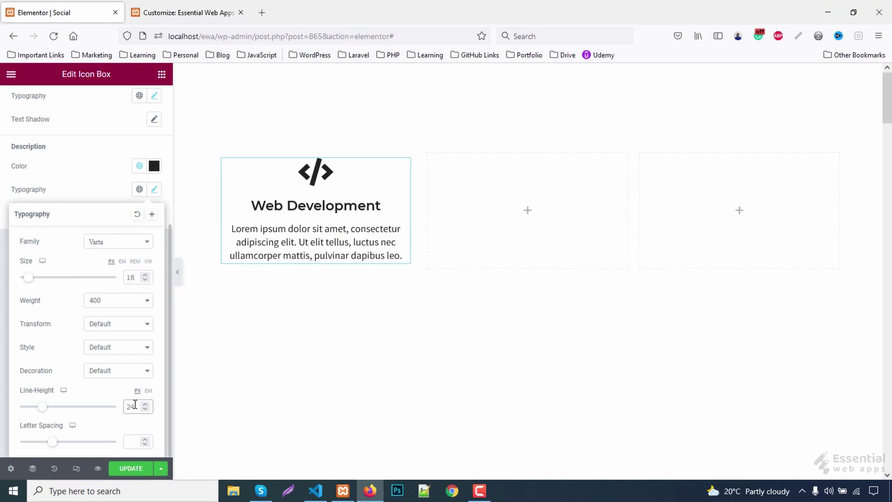
click(154, 189)
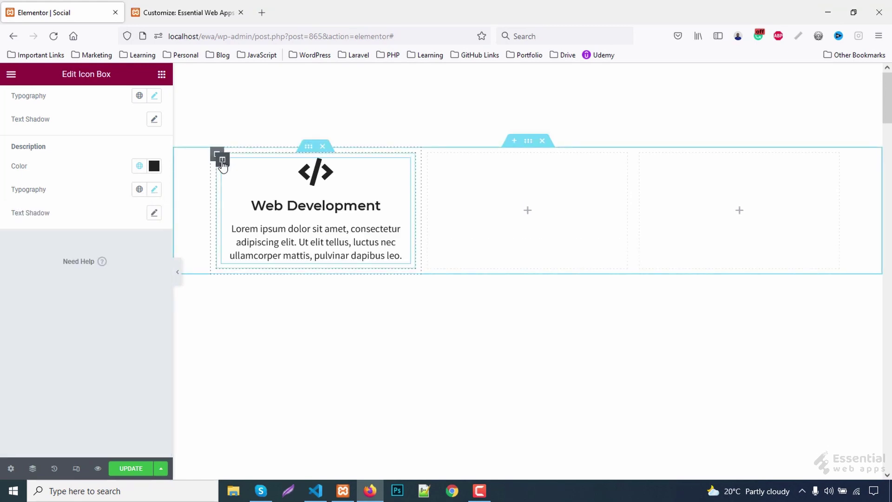
Step: Add the CSS class 'service' to the first column and collapse the editor panel
click(217, 160)
click(145, 100)
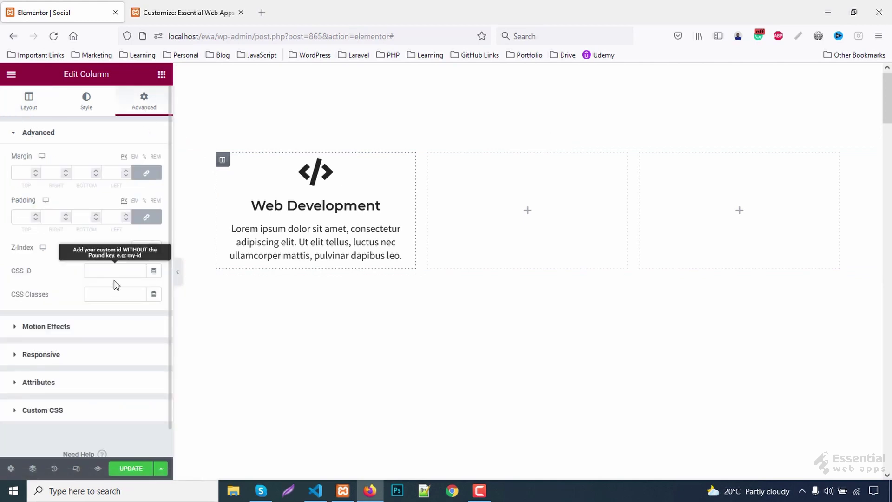
click(117, 290)
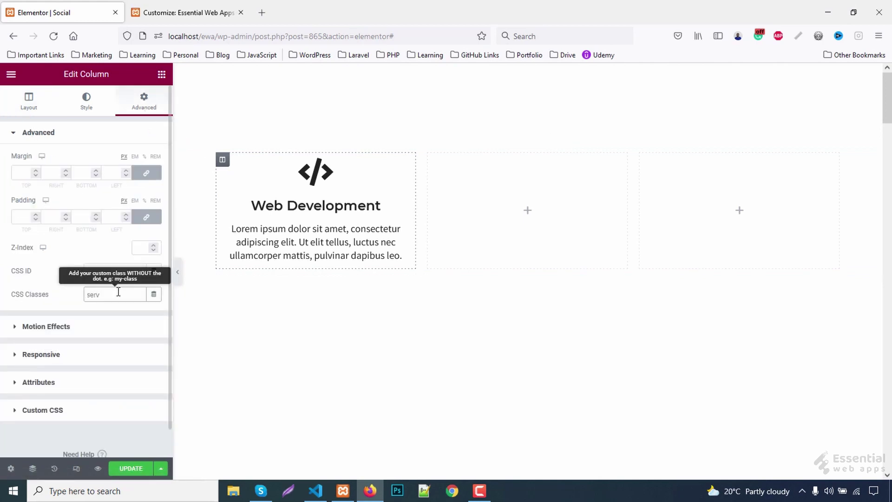
text(service)
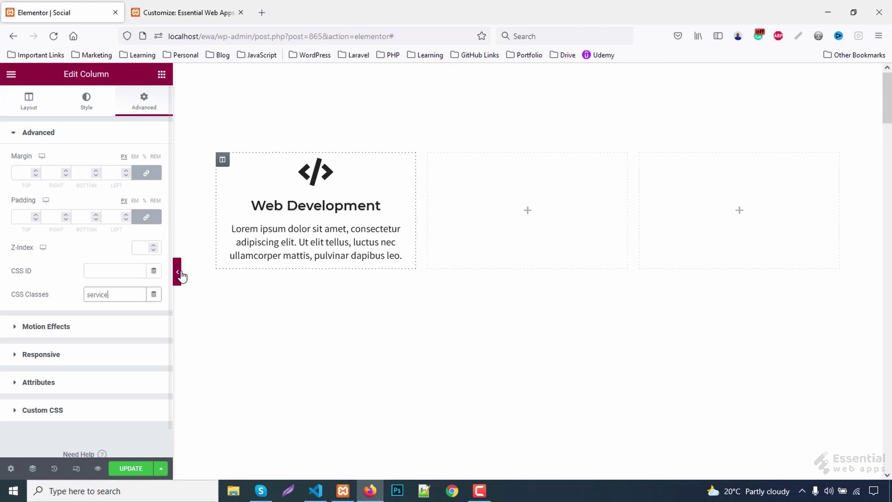
click(179, 273)
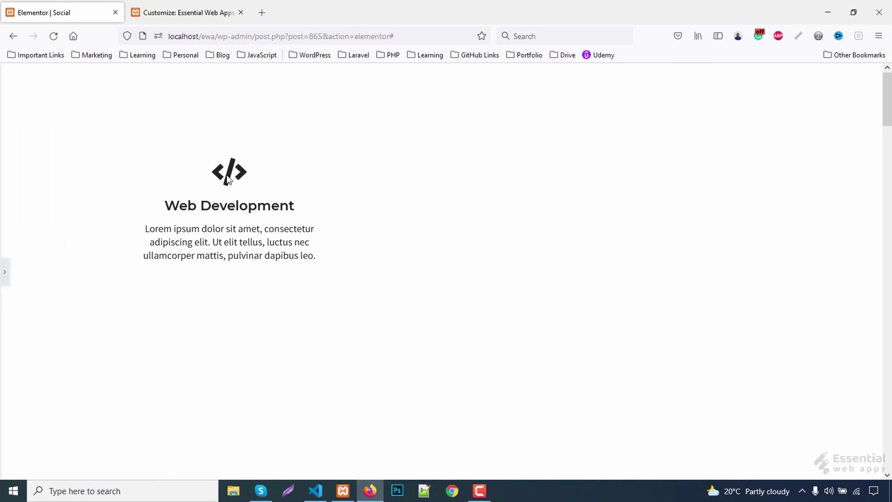
Step: Inspect the code icon and select the service column's element in the markup
right_click(228, 180)
click(261, 334)
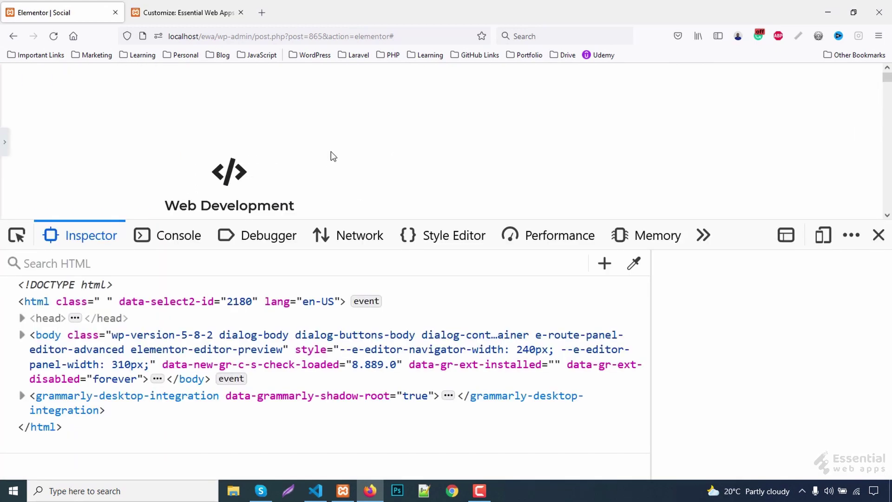
scroll(316, 365, down, 5)
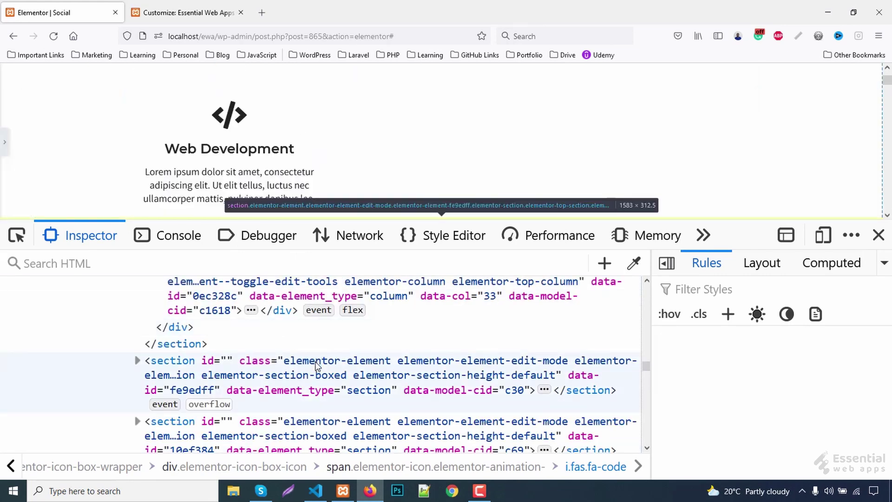
scroll(316, 363, up, 8)
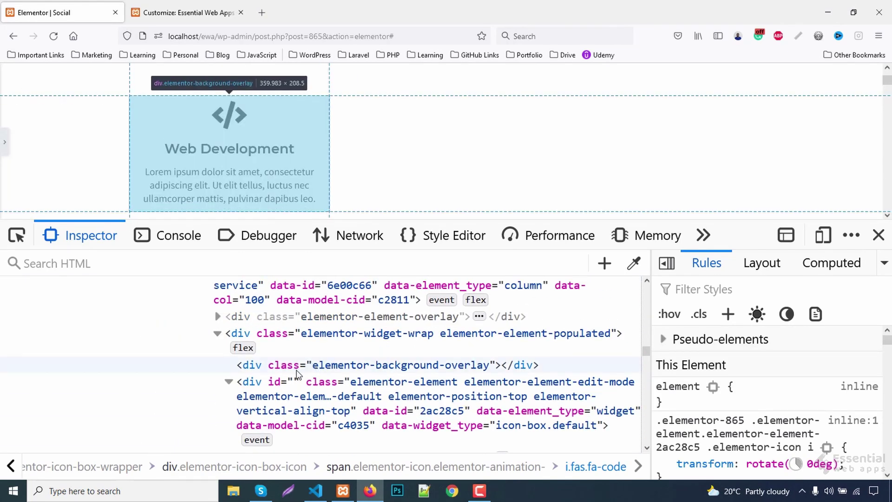
scroll(298, 369, up, 2)
click(297, 369)
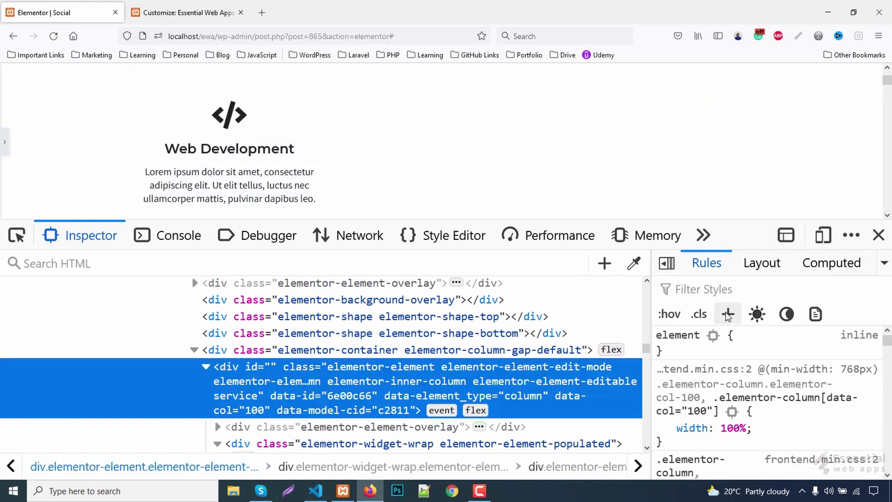
Step: Add a new style rule with the selector .service
click(727, 315)
click(819, 382)
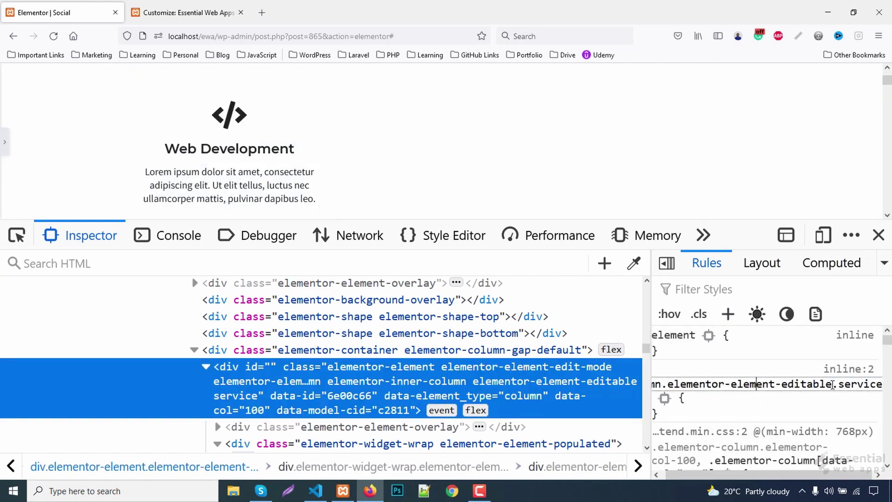
drag(831, 385, 627, 386)
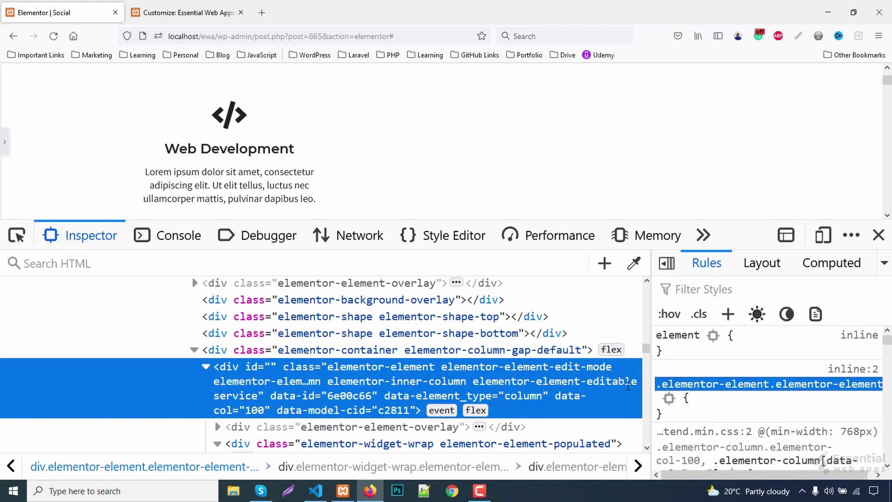
text(.service)
key(Return)
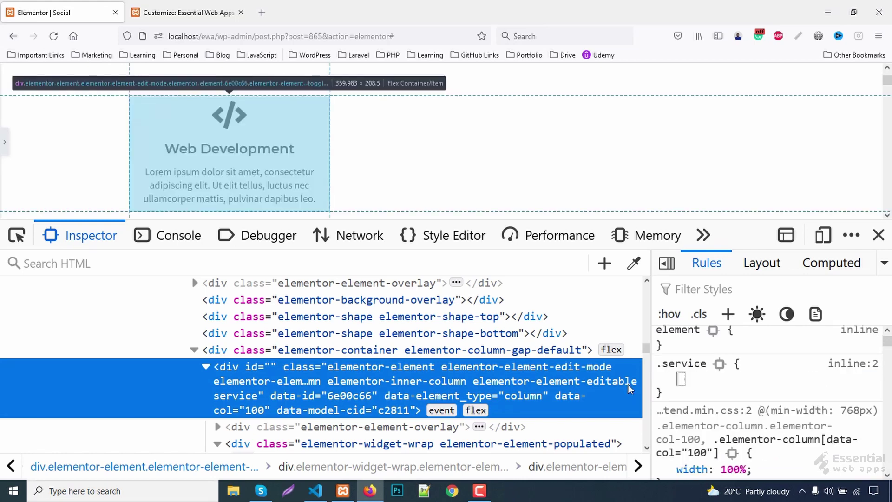
Step: Give .service the background repeating-linear-gradient(-40deg, transparent 0 7px, #00875c 7px 14px)
text(background)
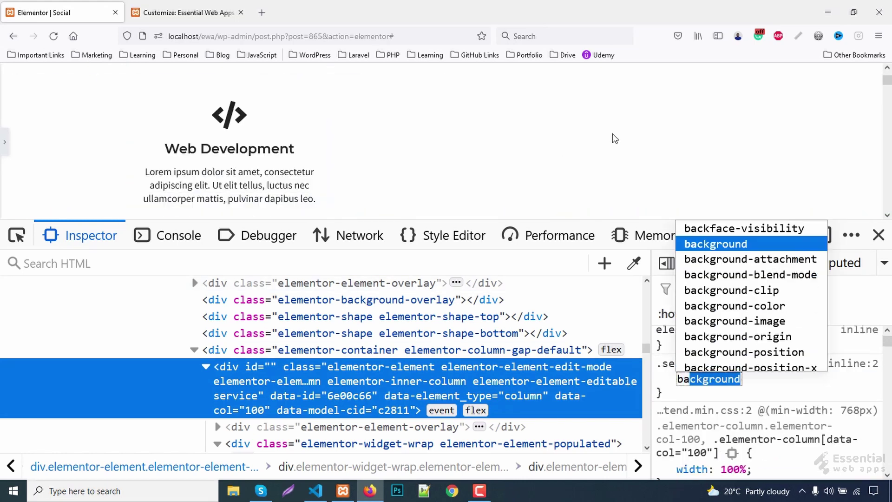
key(Tab)
text(rep)
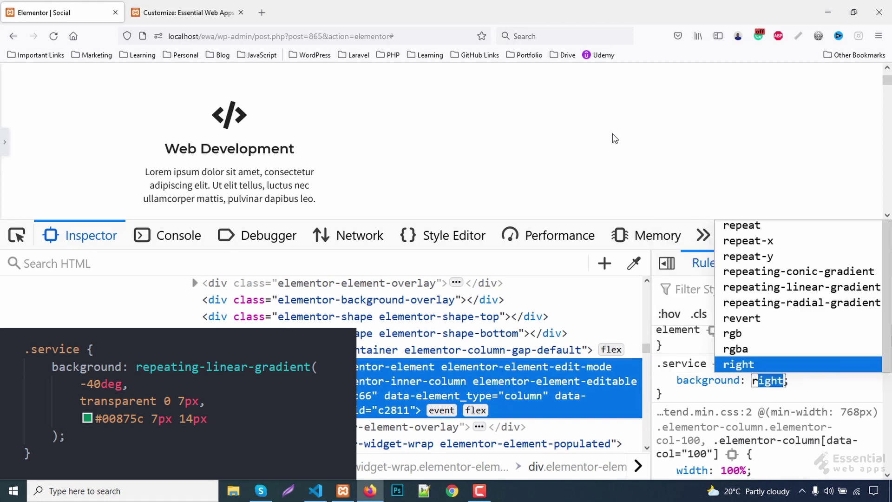
text(e)
key(Down)
key(Down)
key(Down)
key(Down)
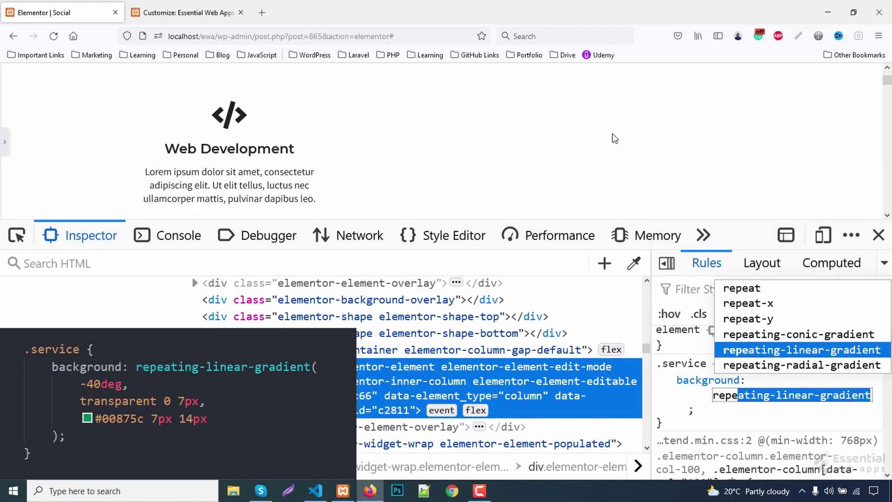
key(Right)
text(()
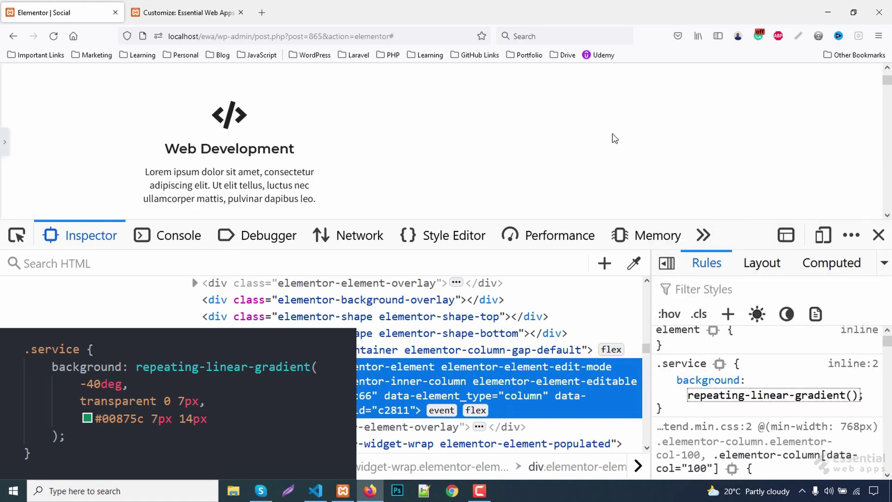
text(-40de)
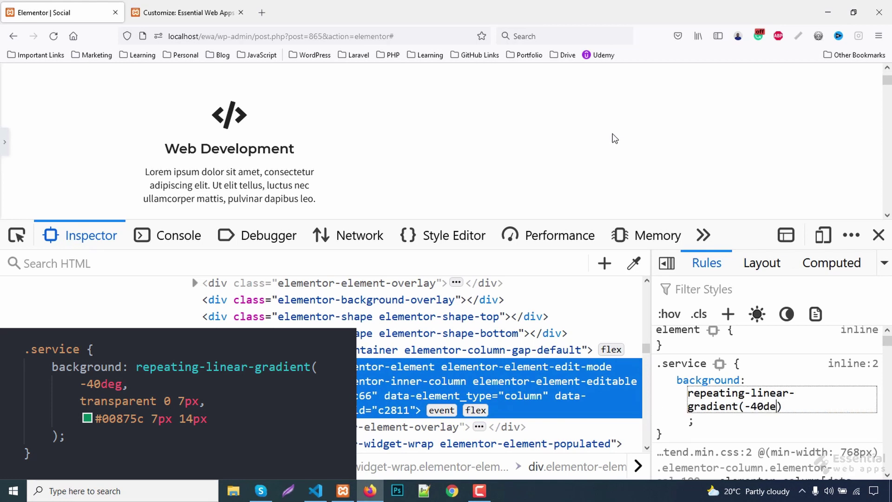
text(g)
text(, tra)
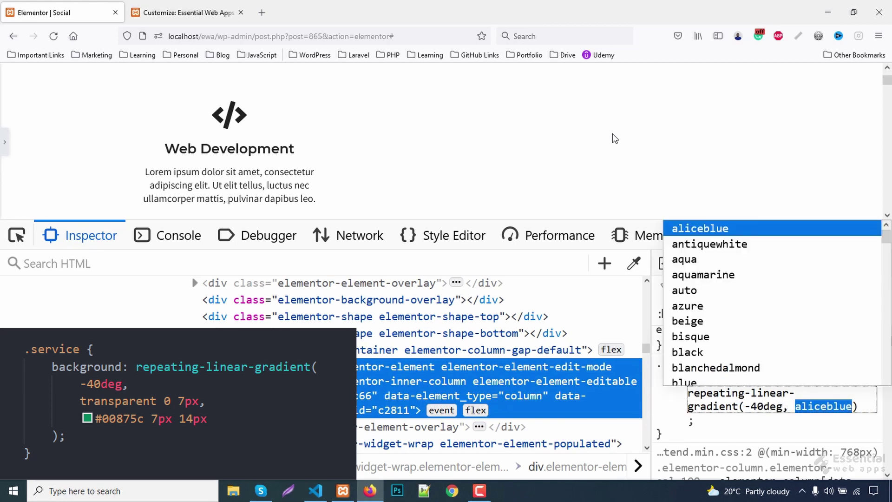
text(nsparent)
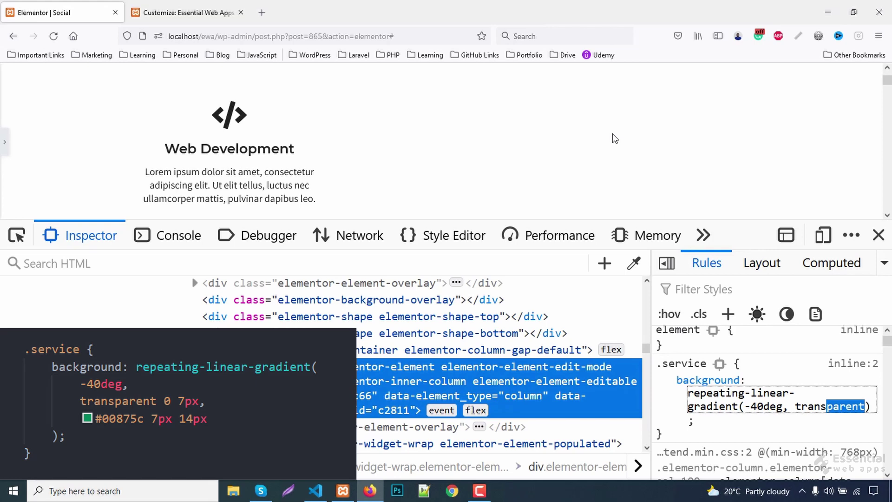
key(Right)
text(0 )
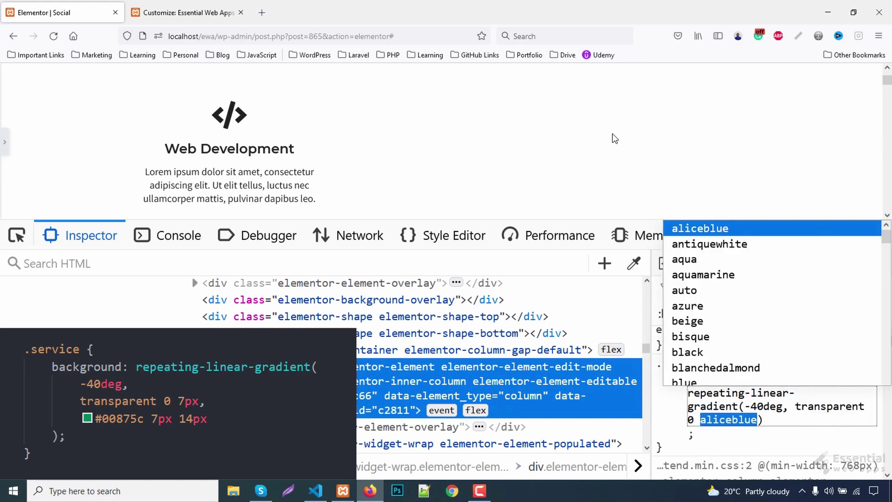
text(7)
text(px, )
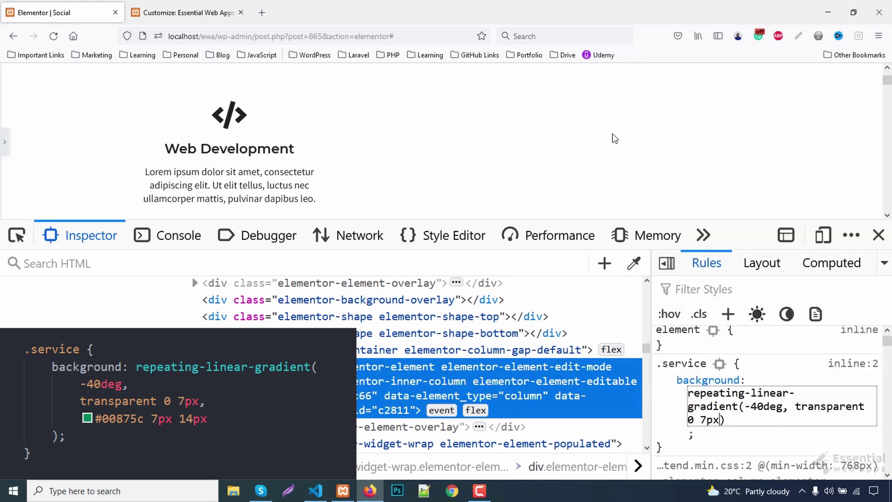
text(#00875c)
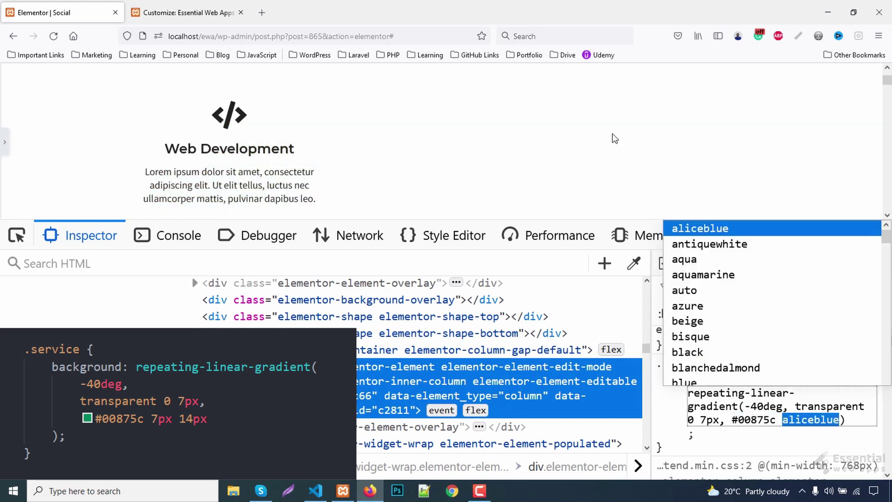
text( 7px 14px)
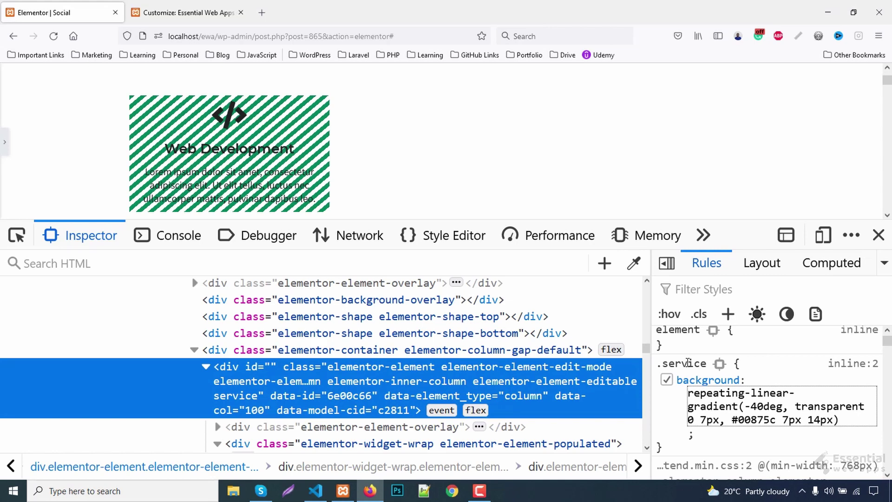
Step: Copy the .service rule into the Customizer's Additional CSS and close developer tools
right_click(691, 365)
click(719, 391)
click(153, 15)
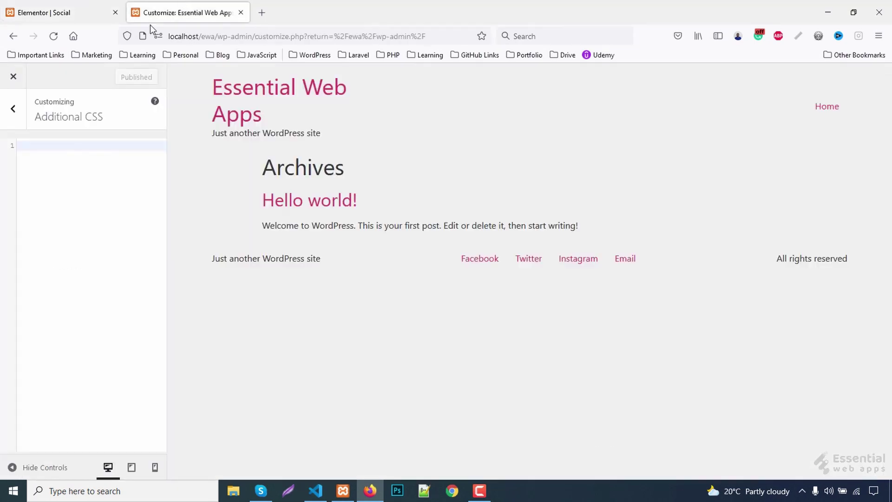
key(ctrl+v)
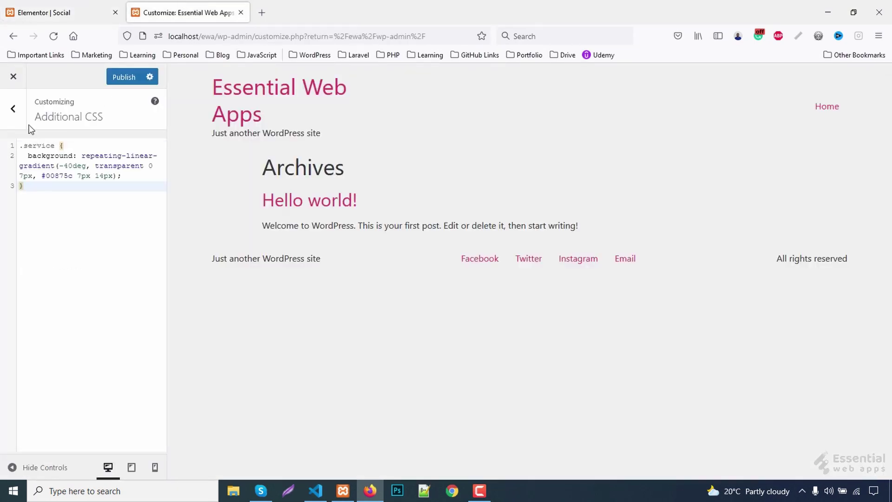
click(21, 13)
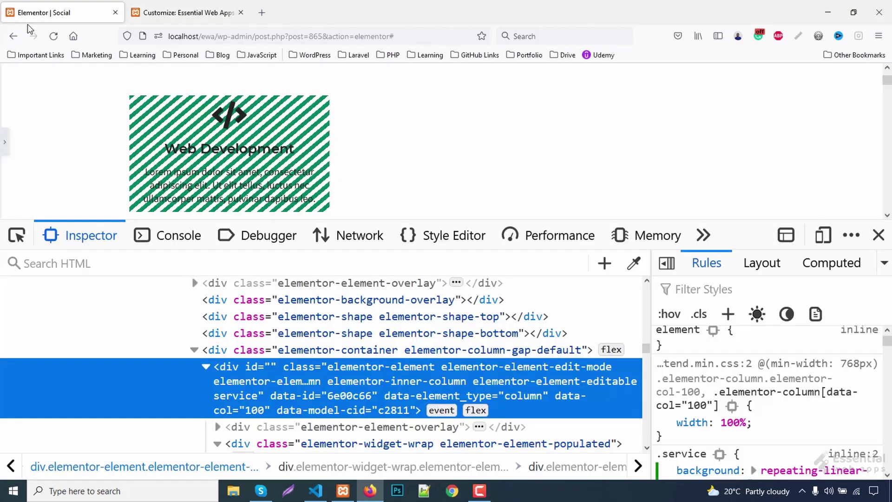
click(878, 235)
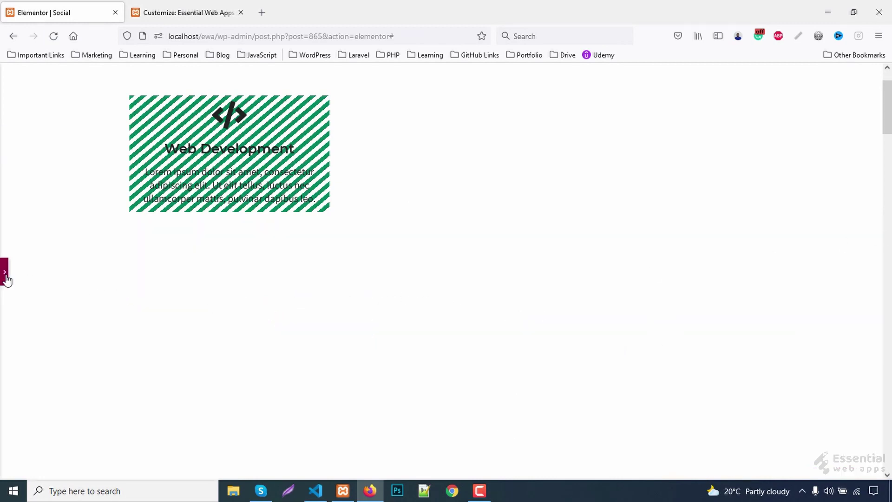
Step: Give the Web Development icon box a Classic #FFFFFF background
click(6, 279)
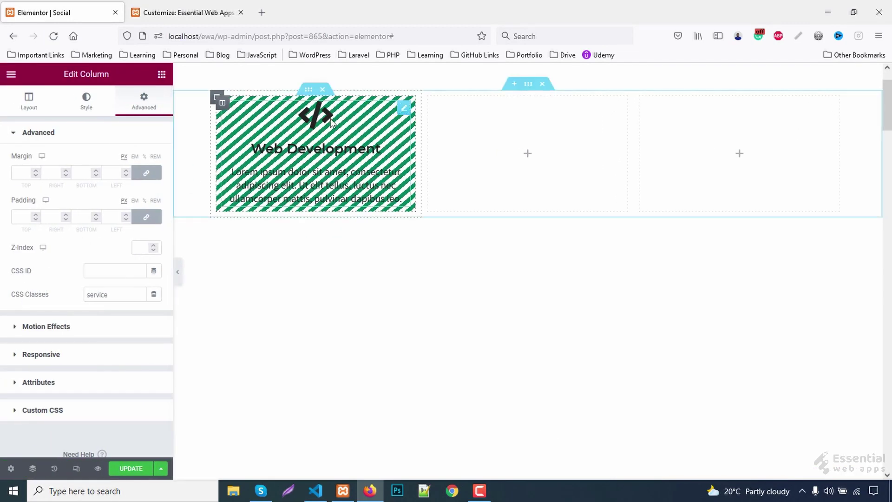
click(404, 110)
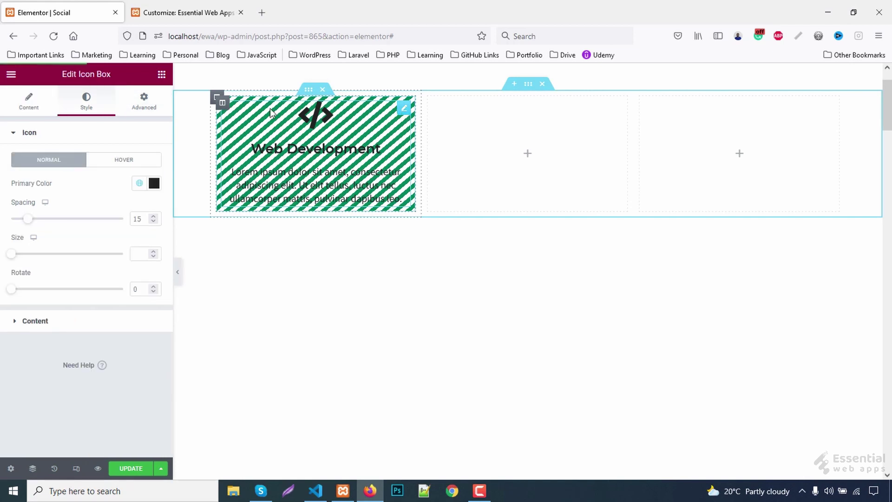
click(143, 100)
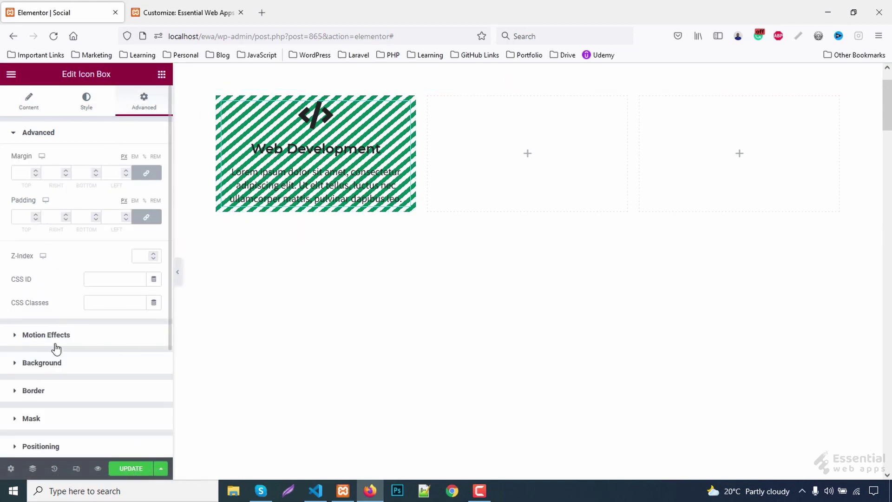
click(54, 364)
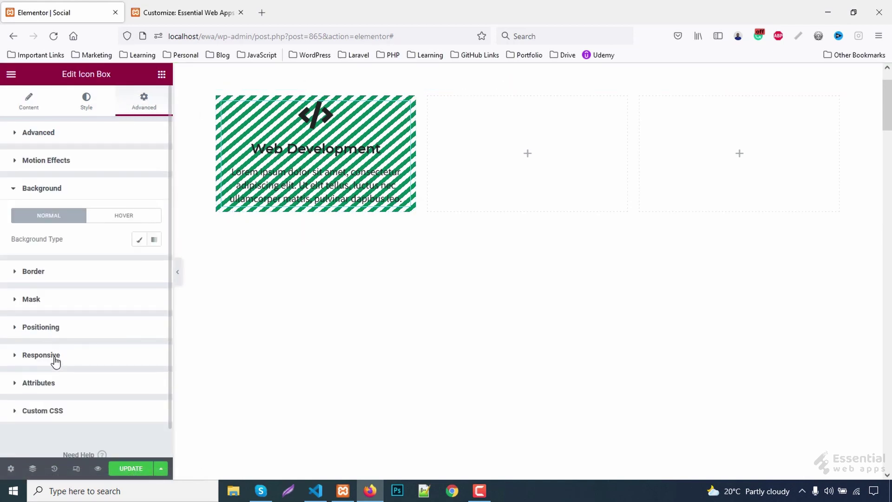
click(139, 240)
click(158, 266)
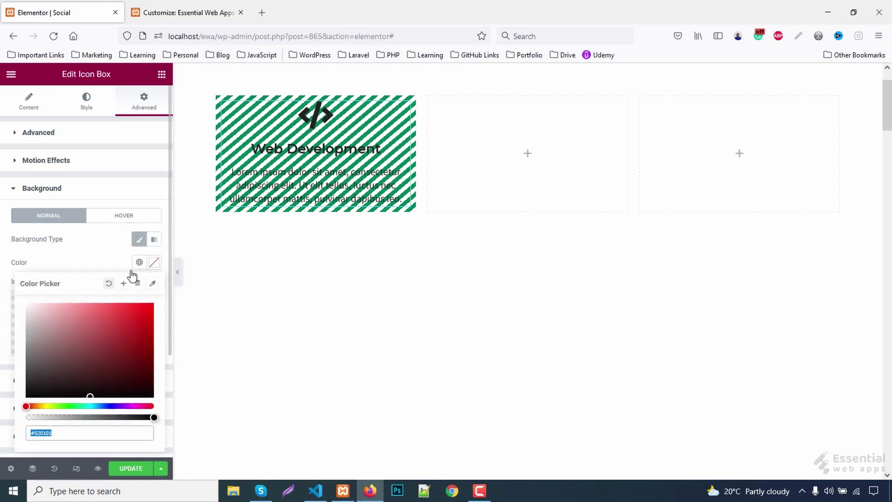
drag(81, 308, 16, 300)
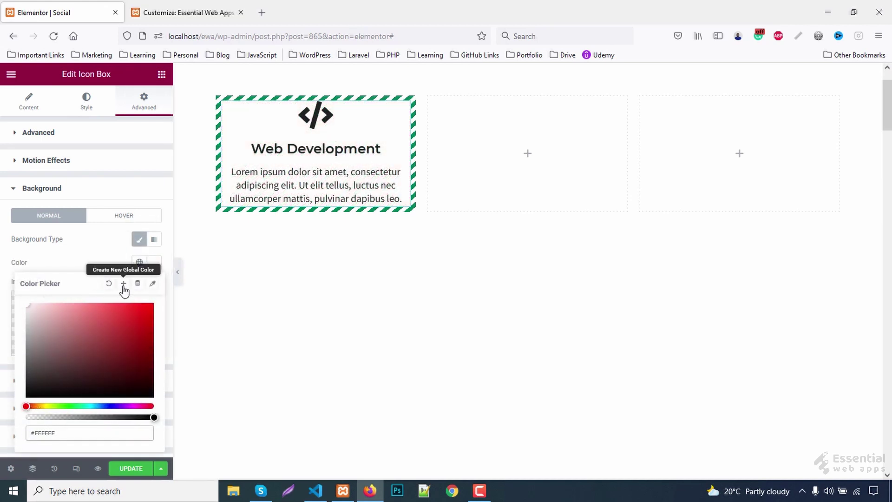
click(151, 263)
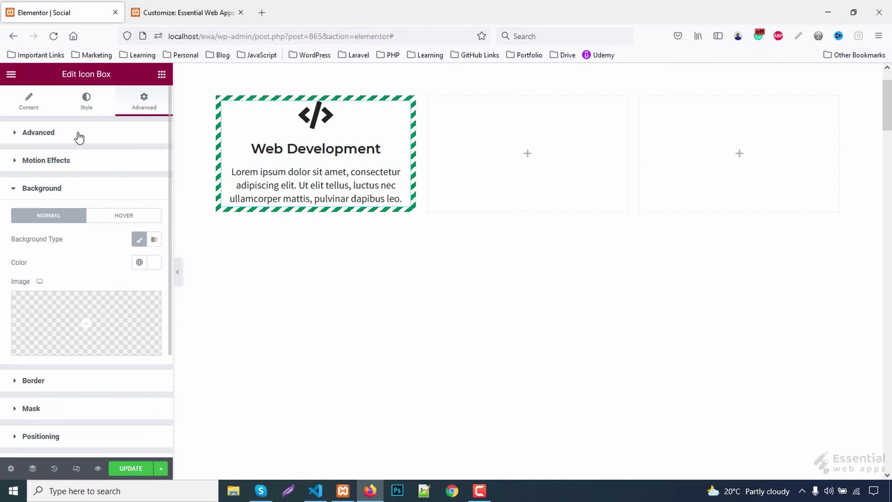
Step: Unlink the icon box padding and set it to 40 top/bottom and 20 left/right
click(55, 133)
click(146, 217)
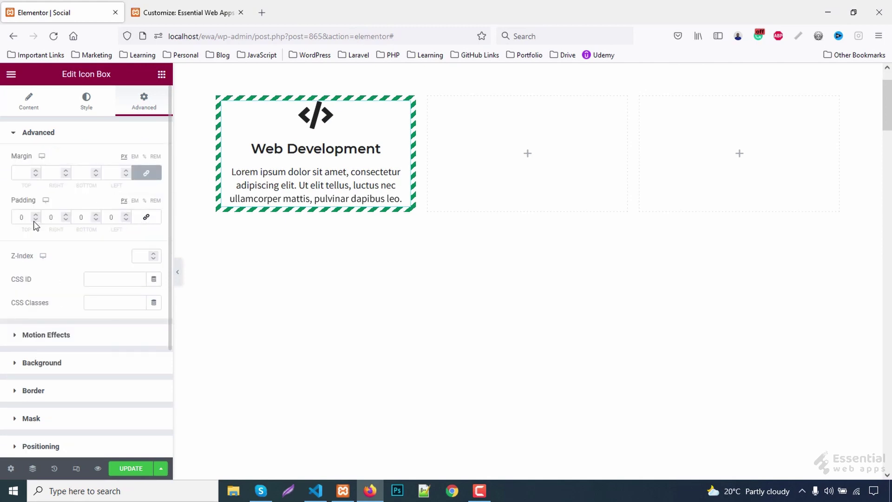
text(4)
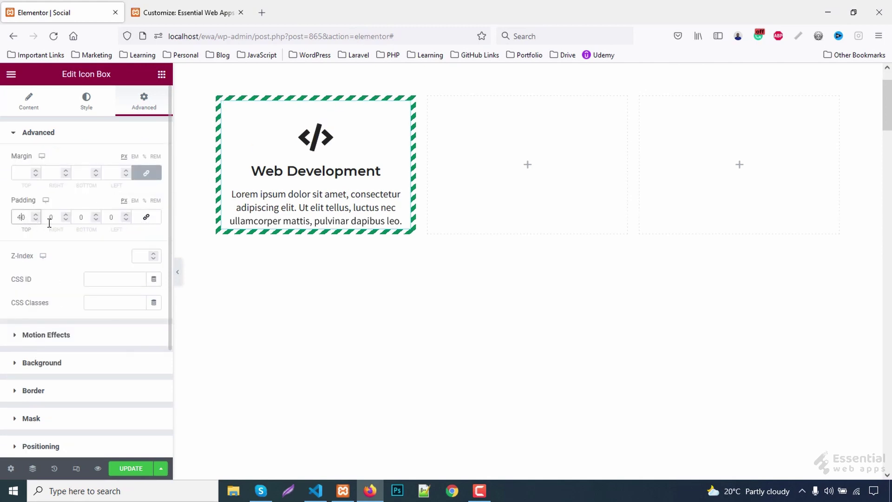
click(79, 219)
text(4)
click(51, 217)
text(3)
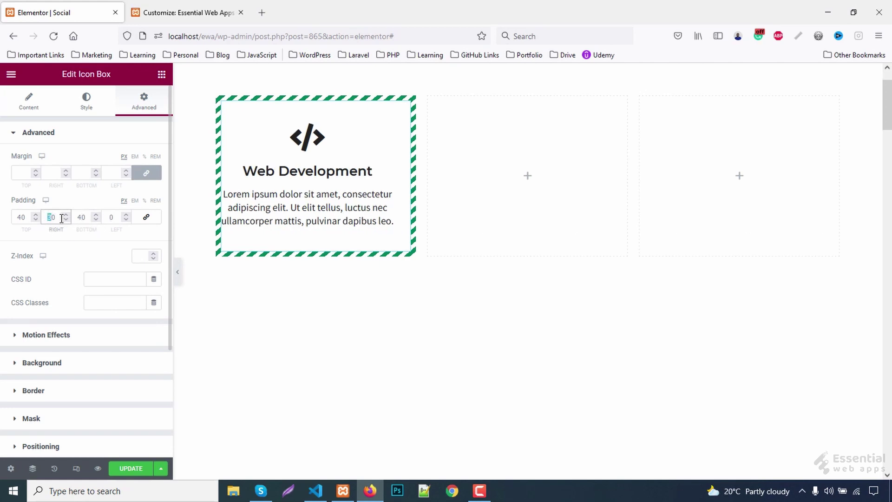
text(2)
click(111, 219)
text(20)
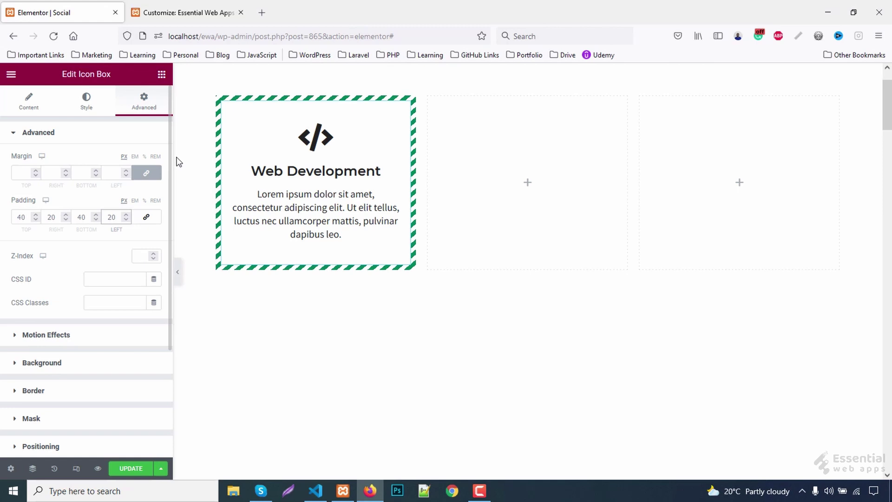
Step: Give the column 15 padding on all sides and update the page
click(221, 104)
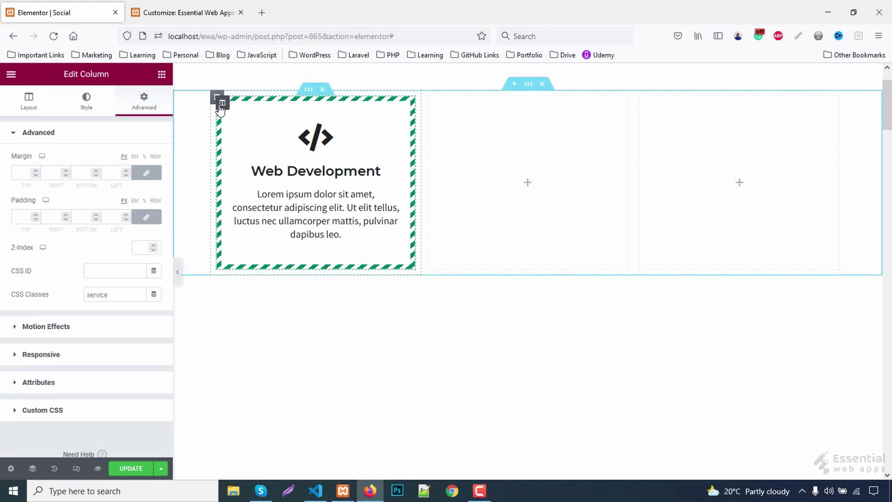
click(25, 216)
text(15)
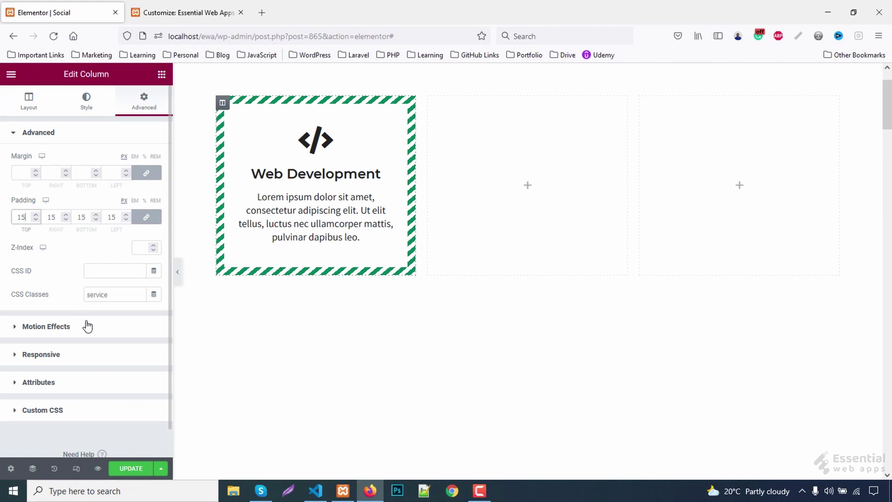
click(130, 469)
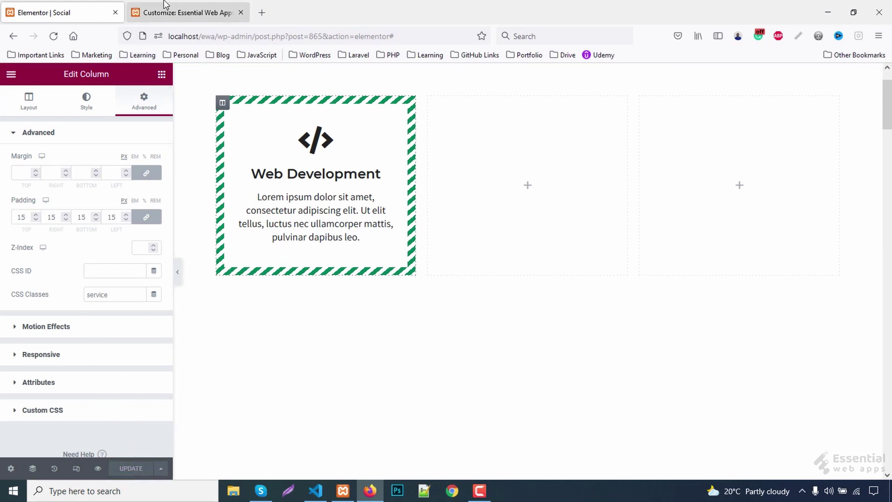
Step: Add 'animation: animate 20s linear infinite' to the .service rule in Additional CSS
click(158, 13)
click(135, 179)
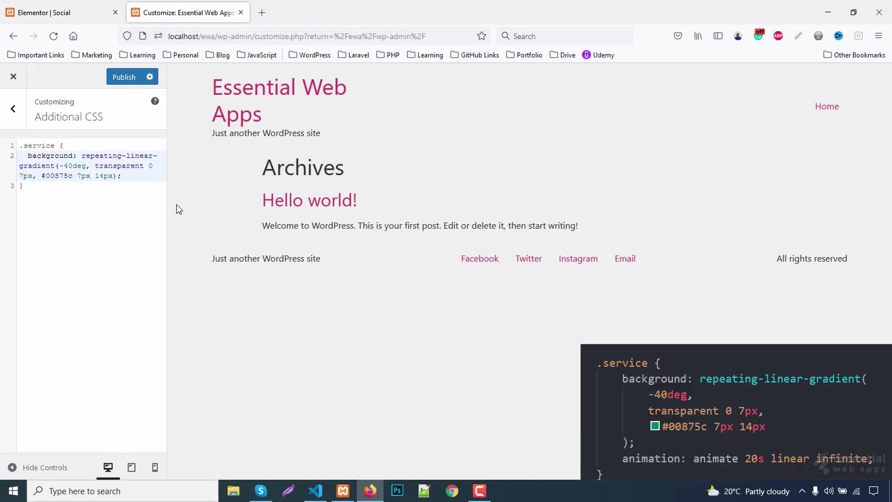
key(Return)
text(anima)
key(Return)
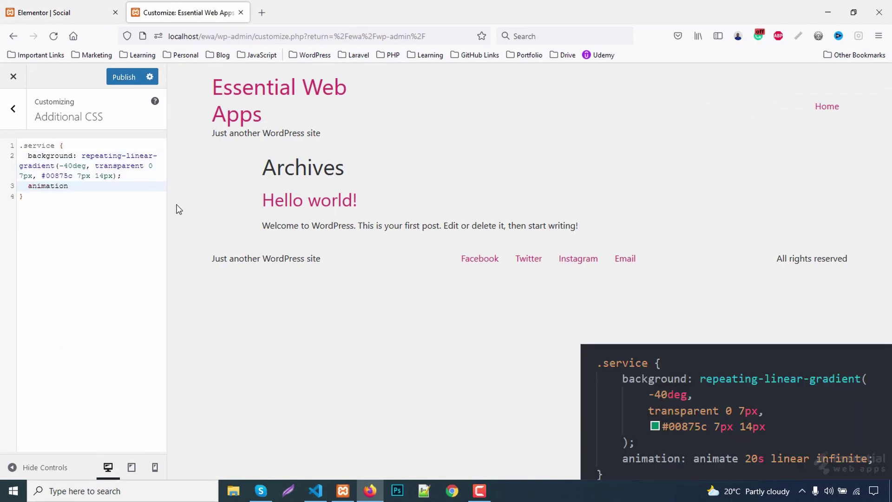
text(animate 20s lin)
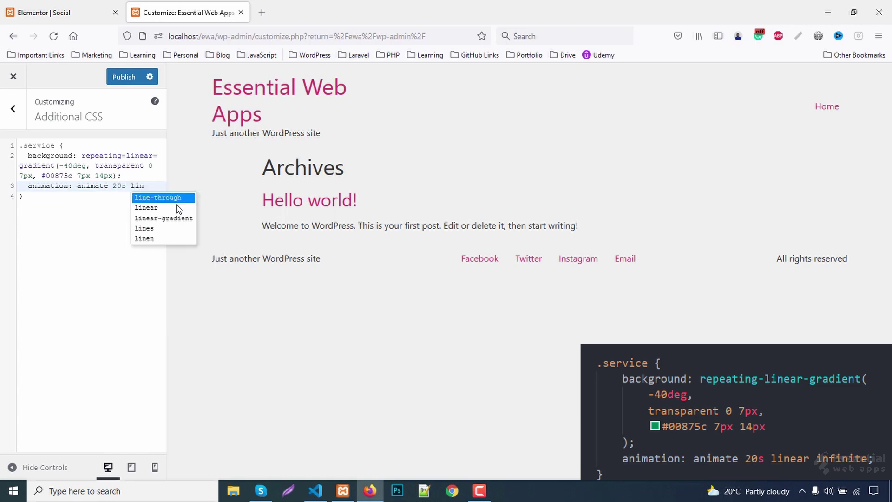
key(Down)
key(Return)
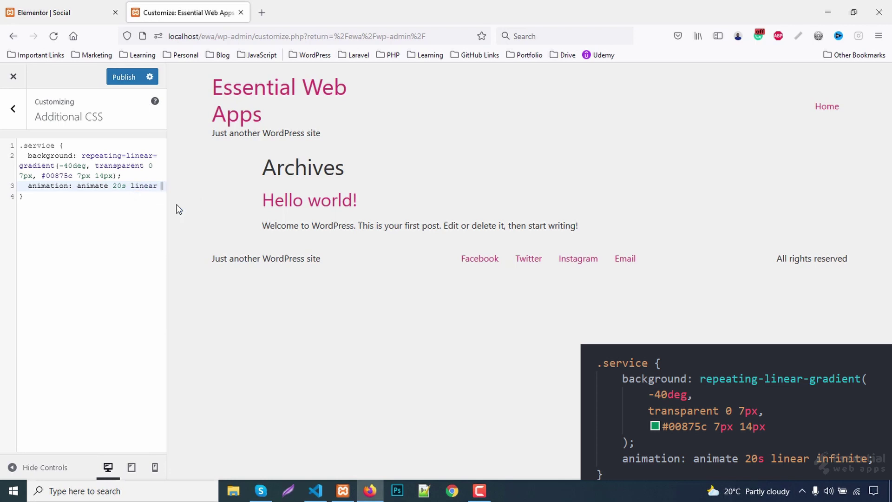
text(infinite)
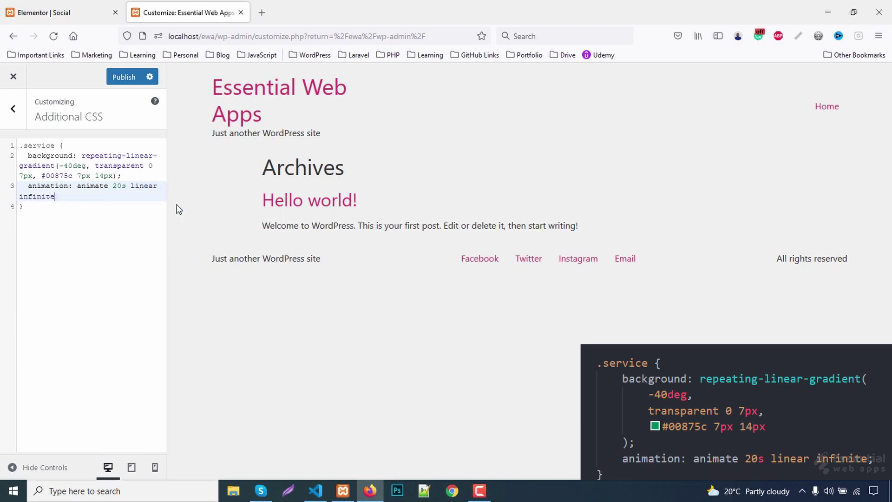
key(Down)
key(Return)
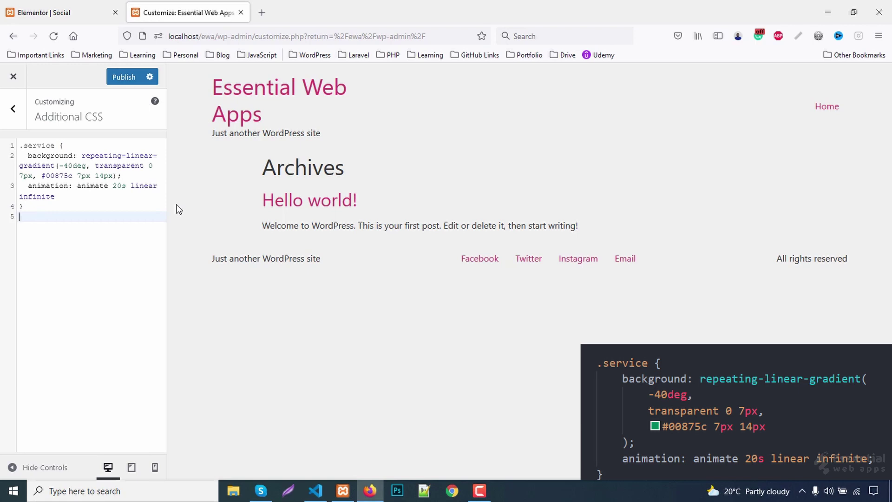
text(@keyframes animate)
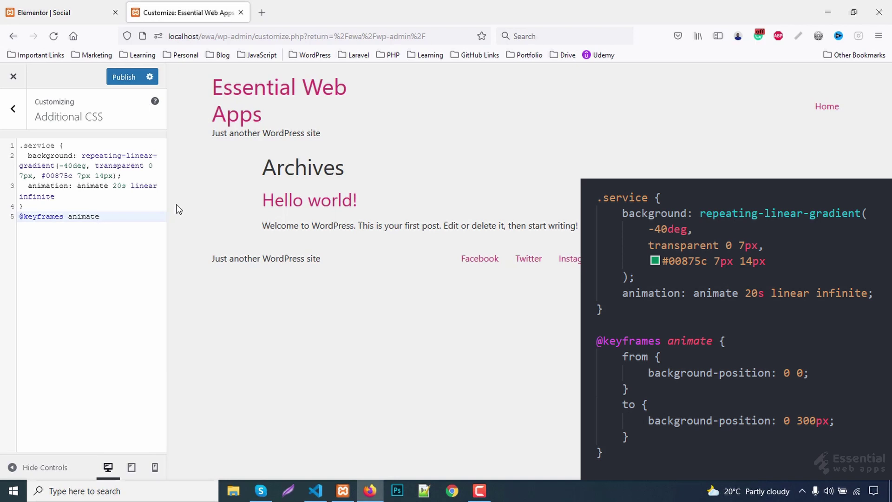
text({)
key(Return)
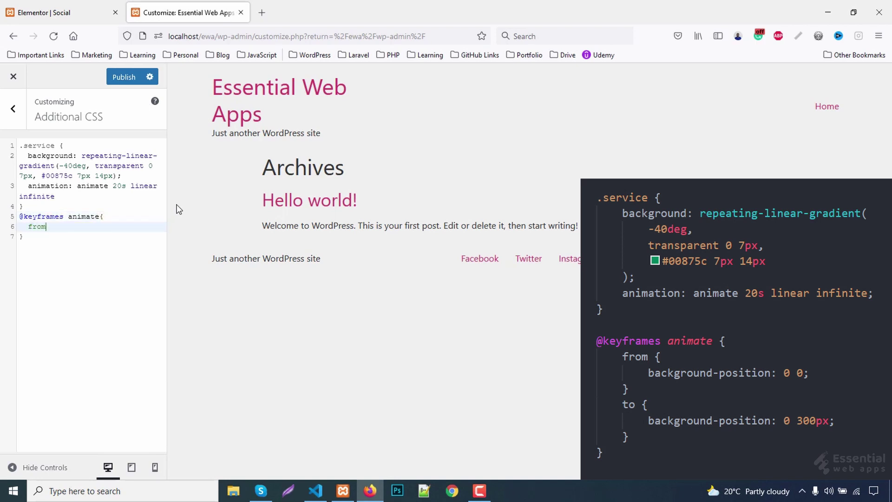
text(from{)
key(Return)
text(b)
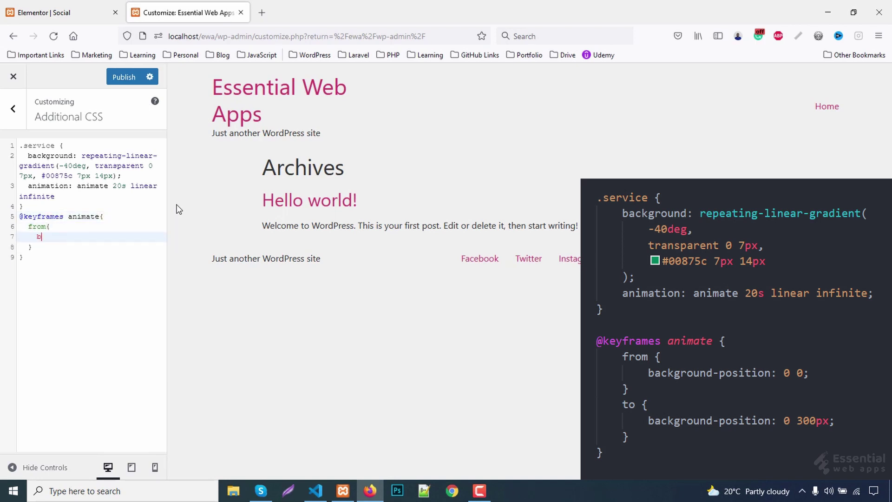
text(ac)
key(Down)
key(Down)
key(Down)
key(Down)
key(Down)
key(Down)
key(Down)
key(Down)
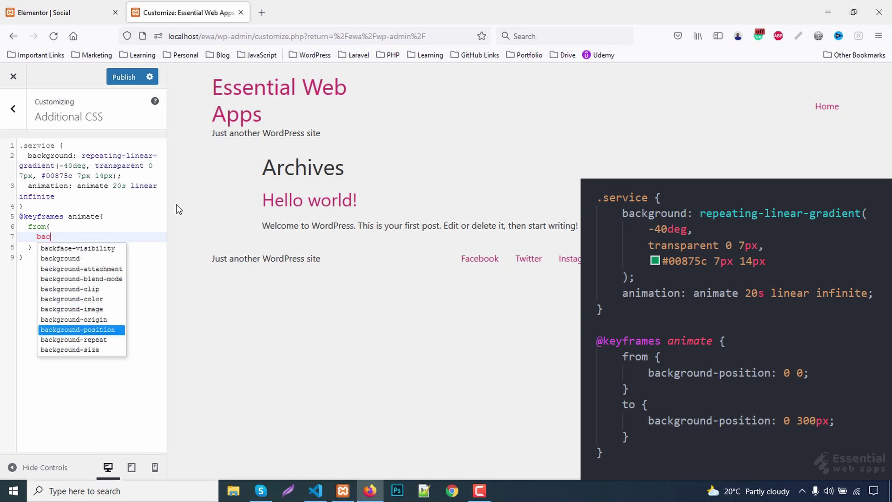
key(Return)
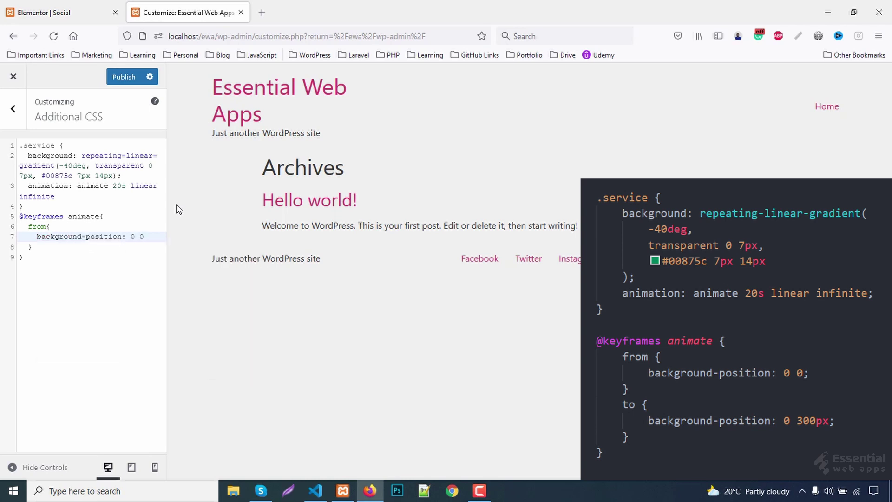
Step: Add the to step setting background-position to 0 300px
key(Down)
key(Return)
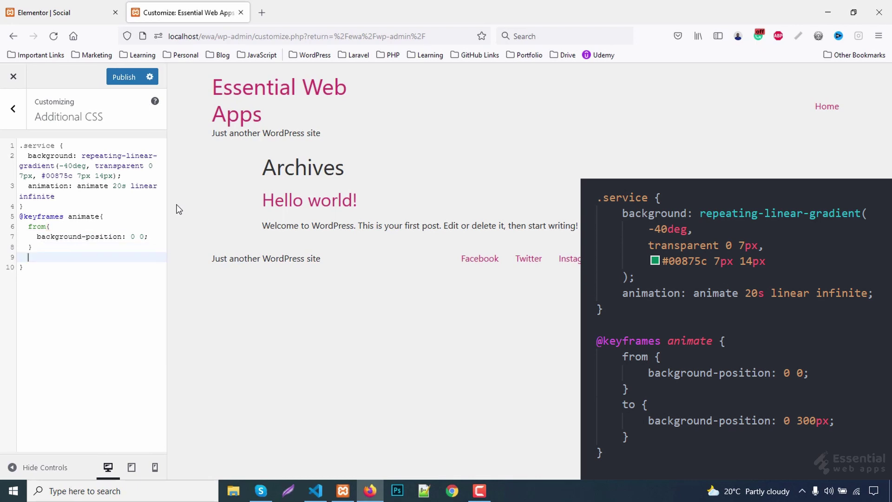
key(Return)
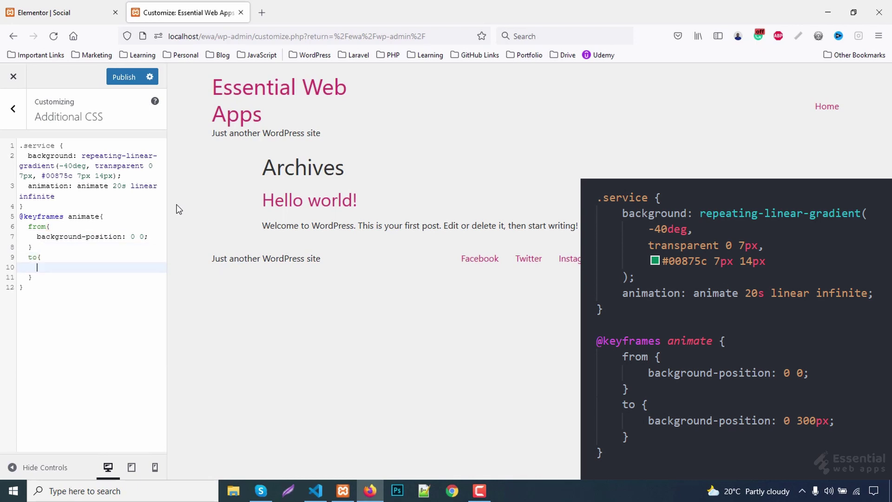
text(bac)
key(Down)
key(Down)
key(Down)
key(Down)
key(Down)
key(Down)
key(Down)
key(Down)
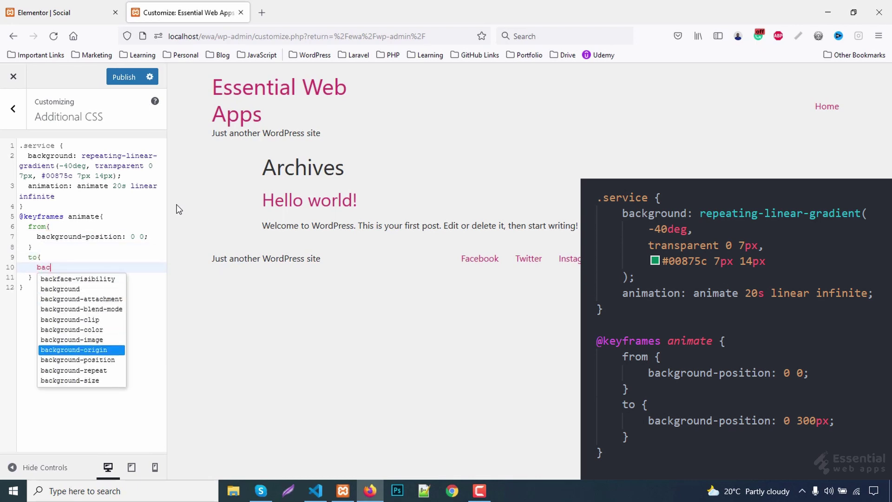
key(Return)
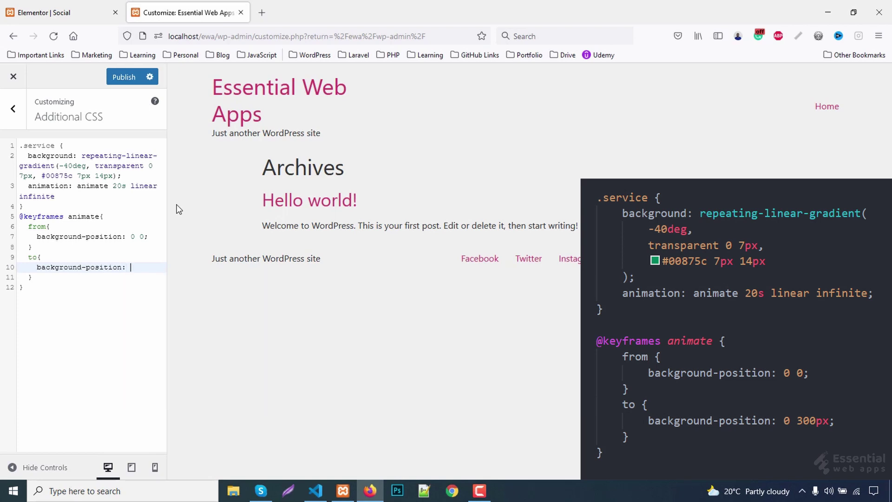
text(0 300px;)
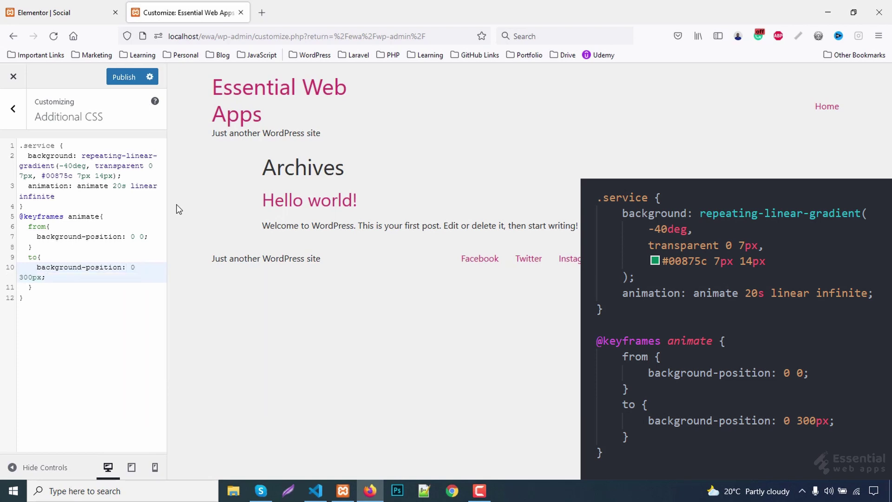
Step: Publish the Additional CSS and reload the Elementor editor
click(121, 79)
click(72, 14)
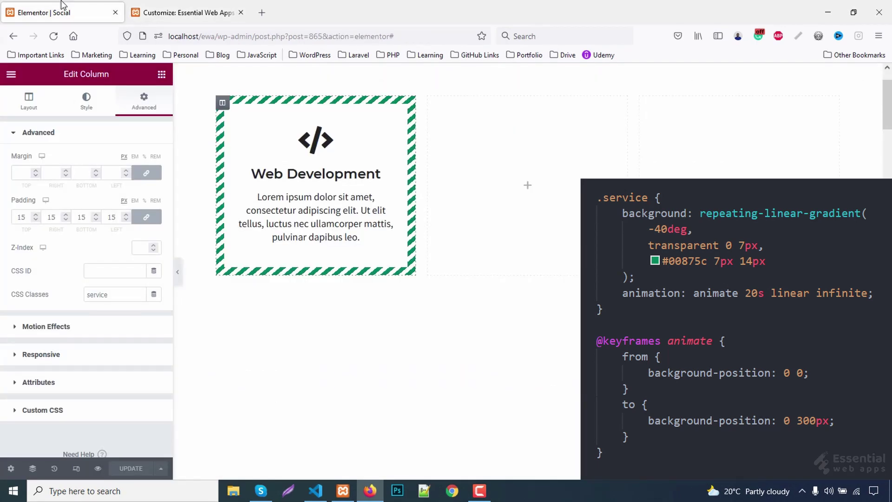
key(F5)
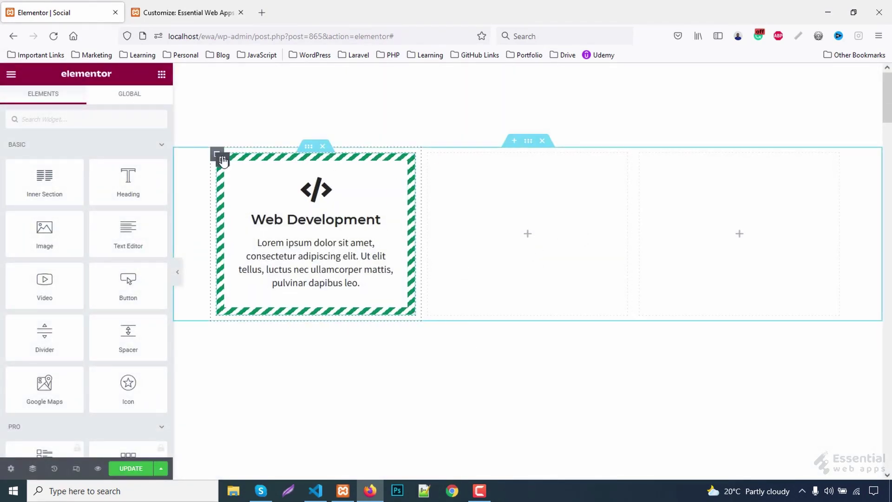
Step: Duplicate the striped Web Development column twice and delete the empty columns
right_click(216, 155)
click(245, 177)
right_click(216, 154)
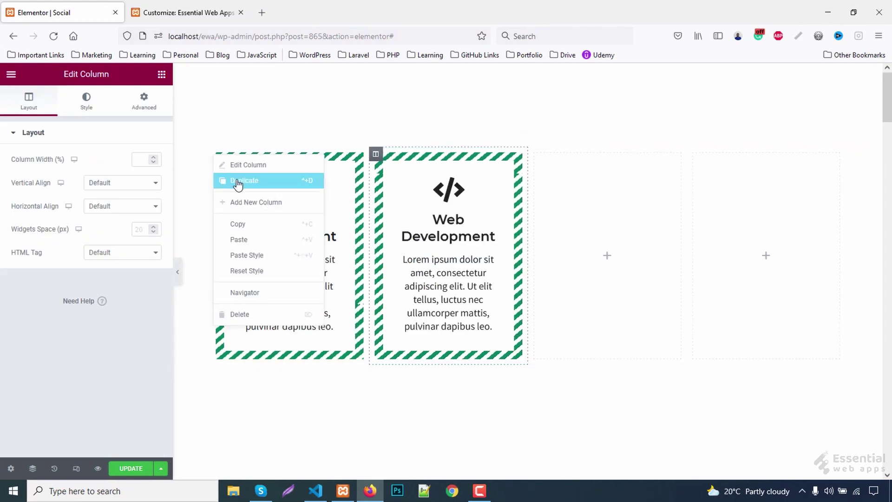
click(245, 179)
right_click(598, 158)
click(639, 312)
right_click(695, 153)
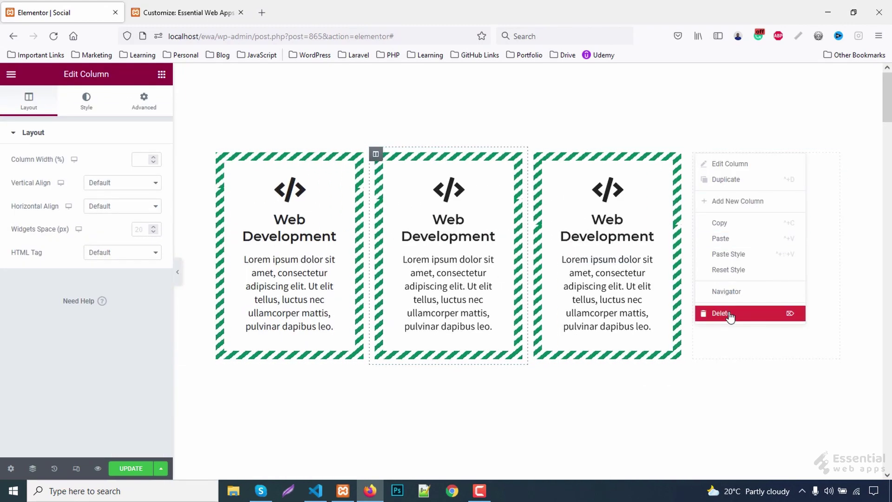
Step: Delete the leftover empty column and give the second card a pencil icon titled 'Graphics Design'
click(712, 312)
click(527, 194)
click(61, 193)
click(363, 119)
text(pencil)
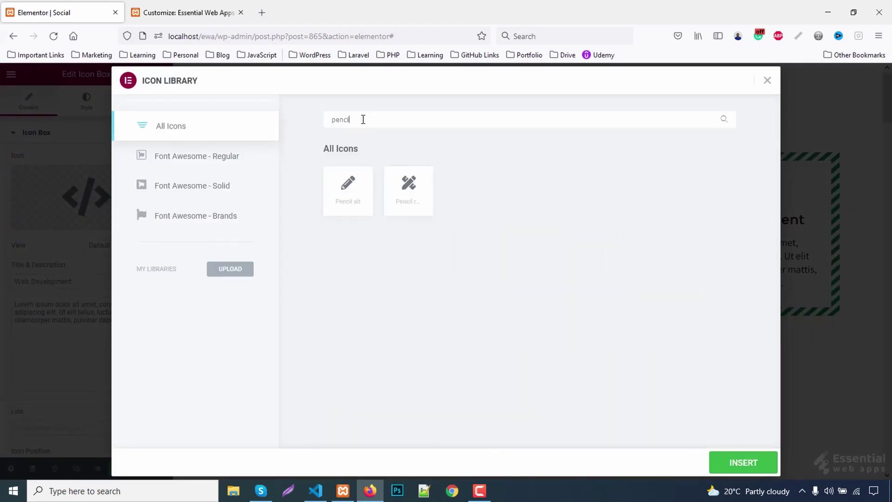
click(743, 462)
drag(74, 281, 9, 280)
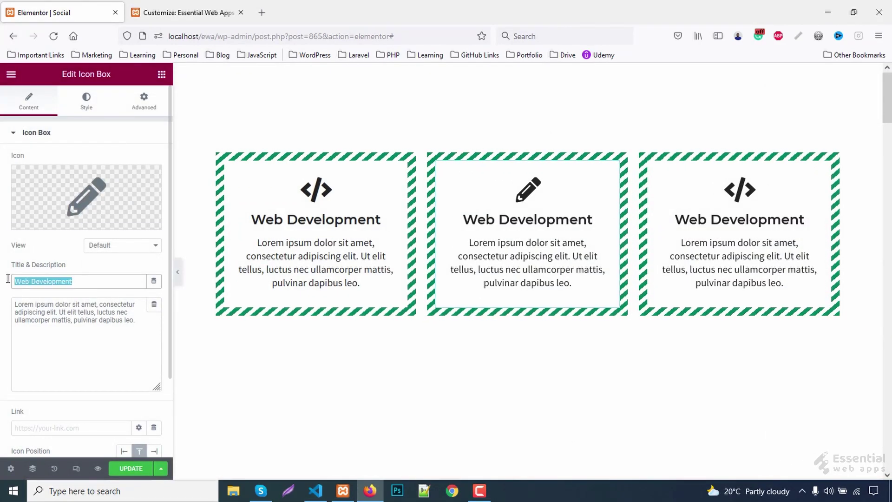
text(Graphics Design)
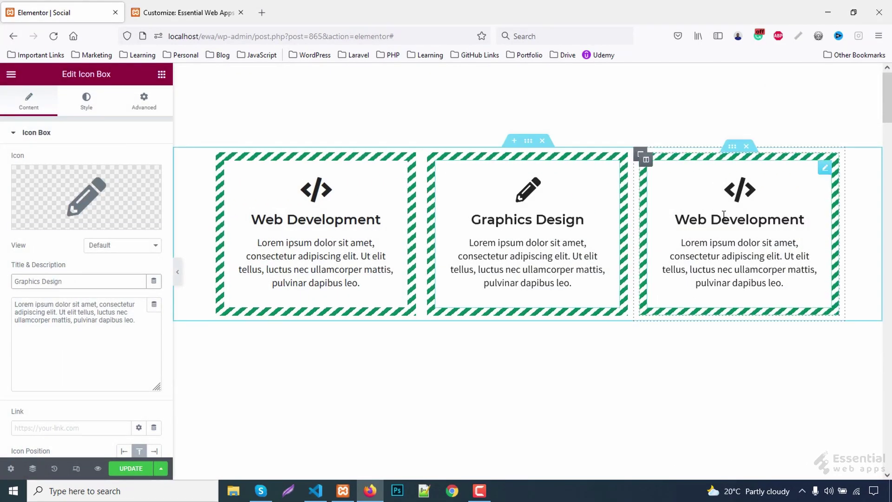
Step: Give the third card a clock icon and the title '24/7 Support', then update the page
click(739, 196)
click(102, 210)
click(417, 120)
text(clo)
click(344, 188)
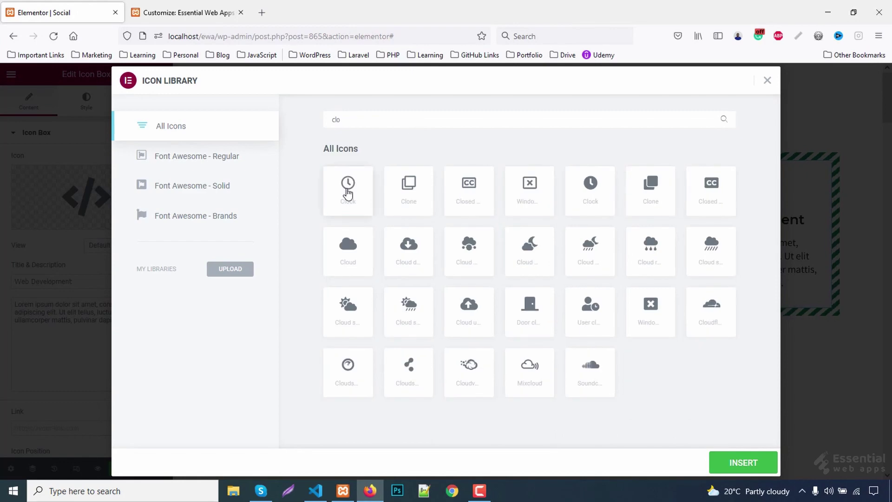
click(743, 462)
drag(74, 281, 1, 279)
text(24/7 Support)
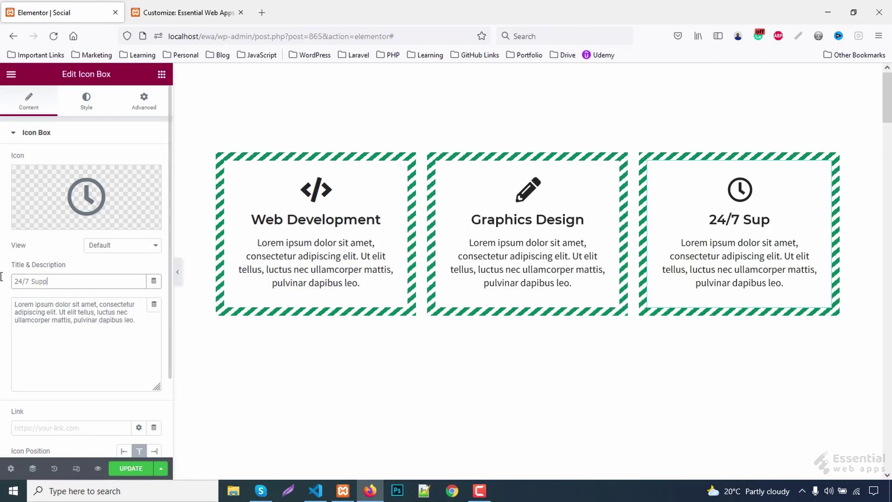
click(132, 469)
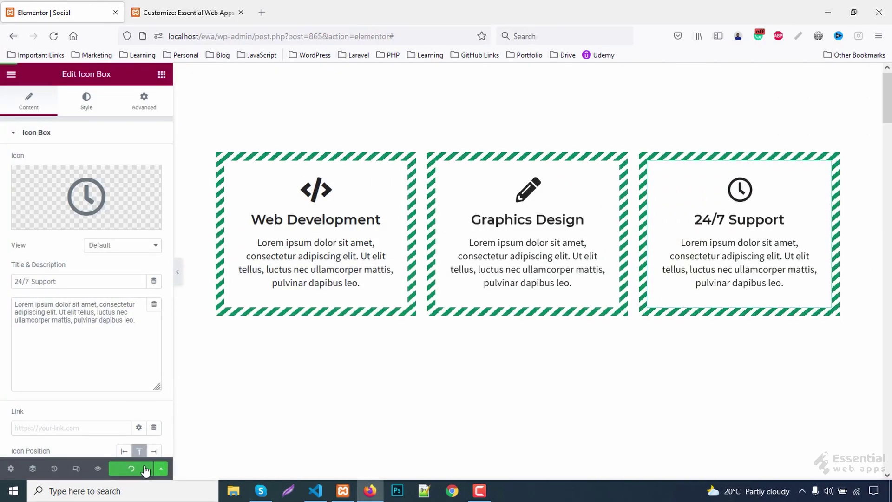
Step: Collapse the Elementor sidebar to preview all three striped service cards full width
click(179, 279)
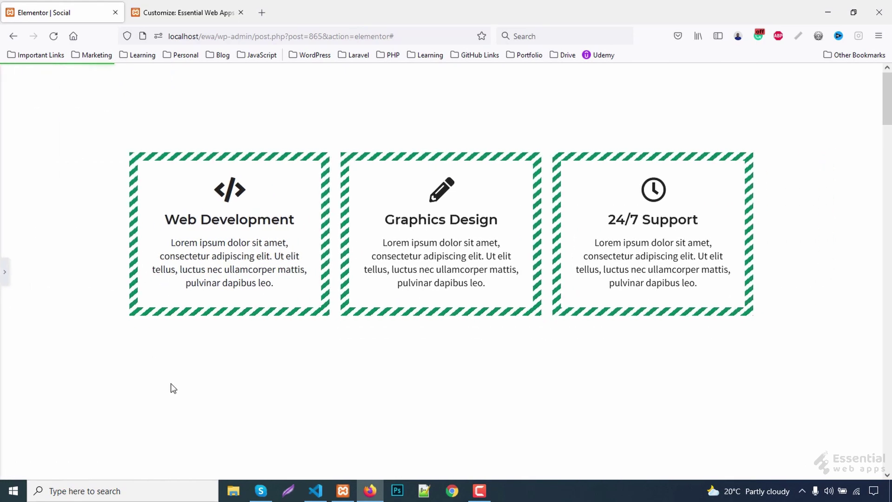